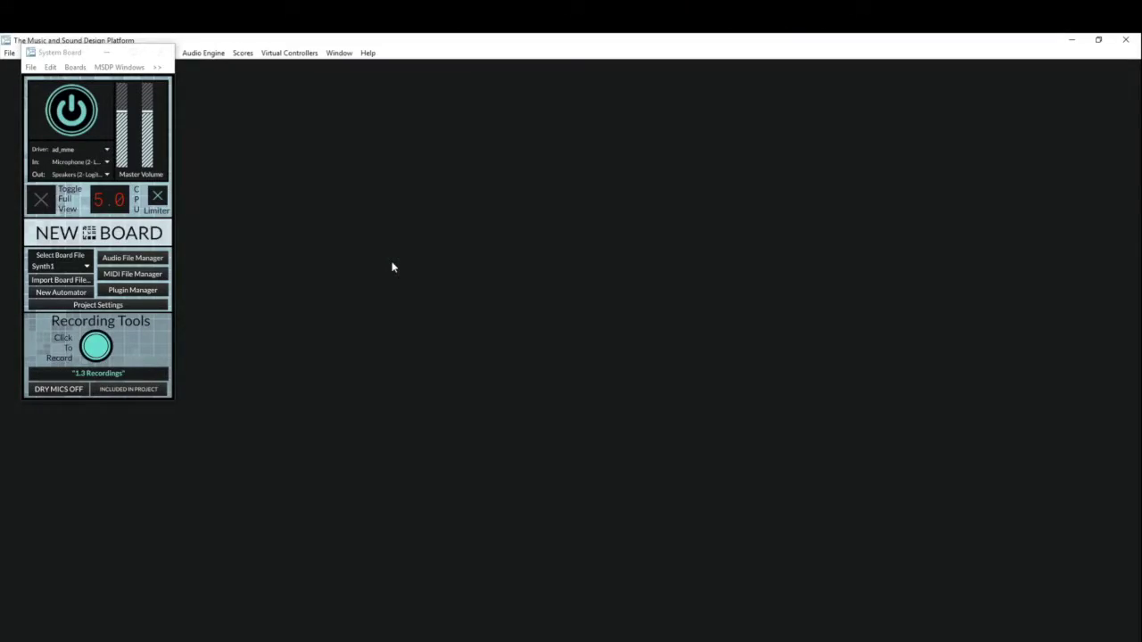
Step: Stop the audio engine, move the System Board out of the corner, check the board file list, and open Project Settings
{"action": "left_click", "coordinate": [72, 83]}
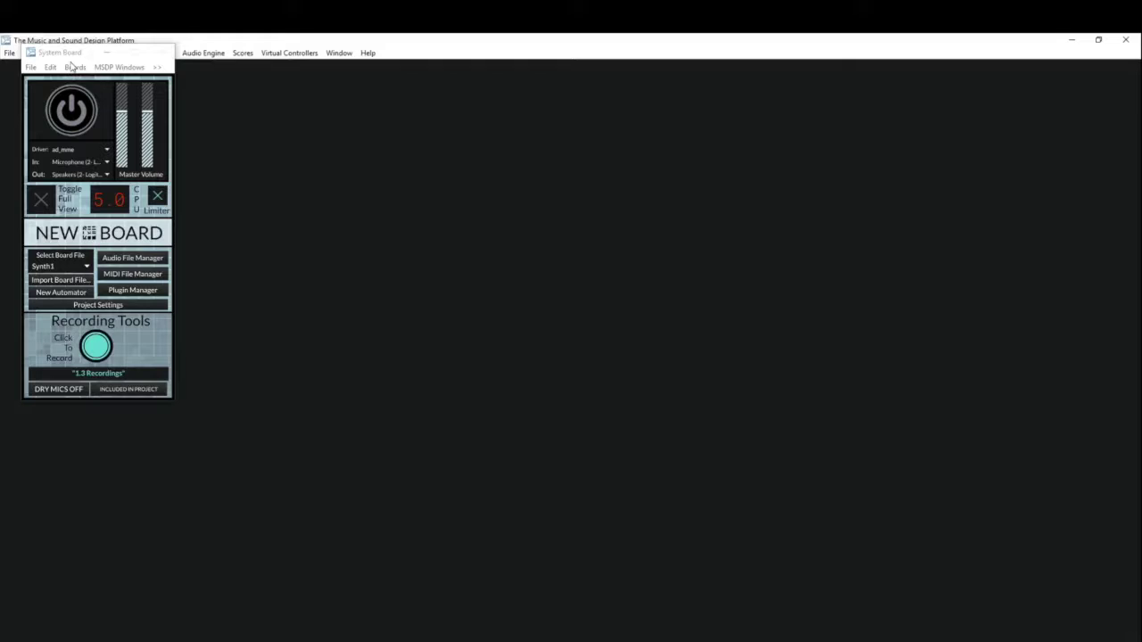
{"action": "left_click_drag", "start_coordinate": [74, 57], "coordinate": [205, 94]}
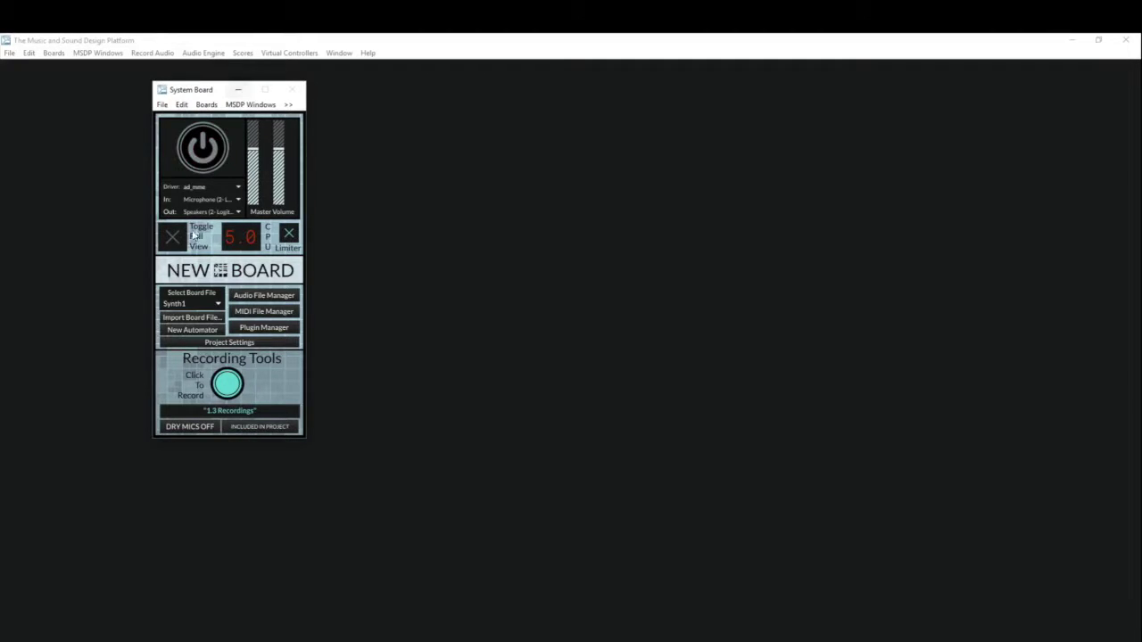
{"action": "left_click", "coordinate": [191, 304]}
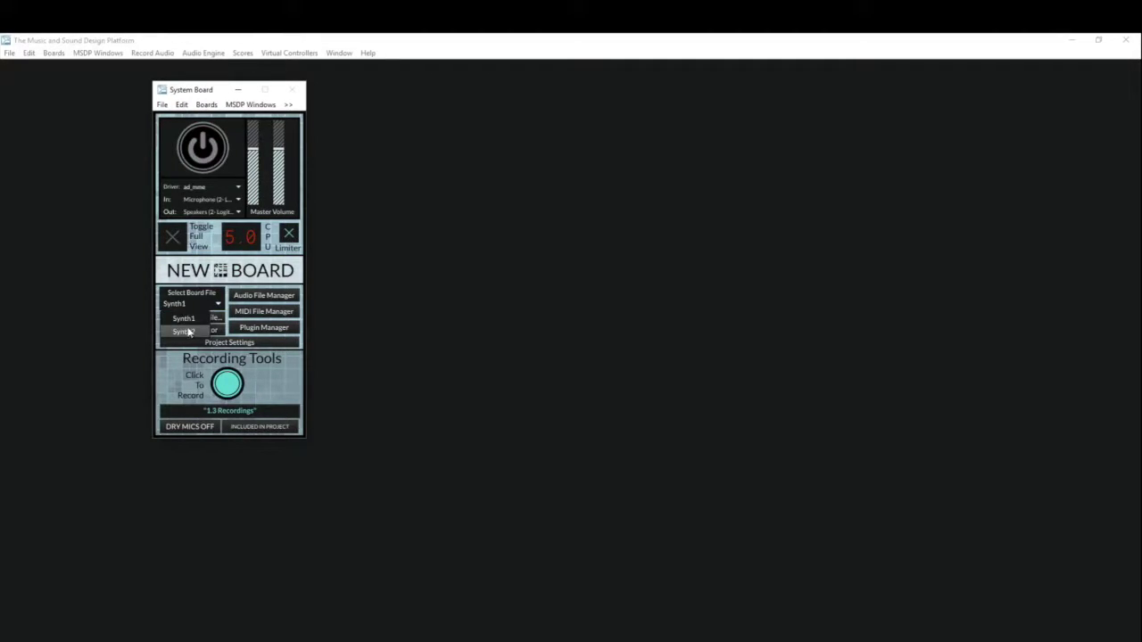
{"action": "left_click", "coordinate": [212, 250]}
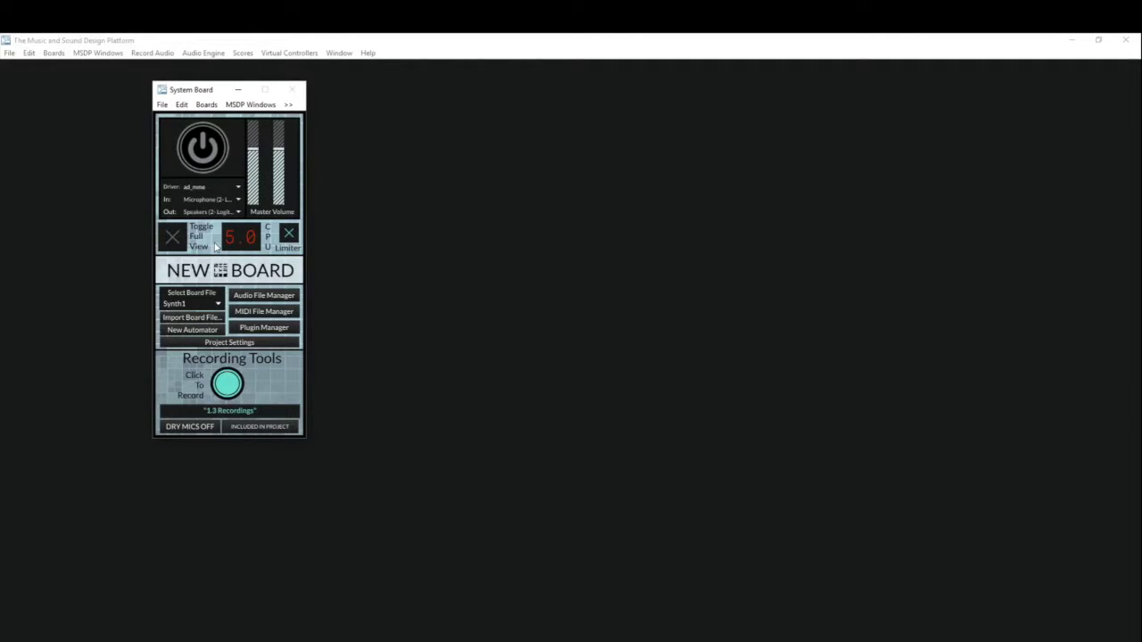
{"action": "left_click", "coordinate": [230, 343]}
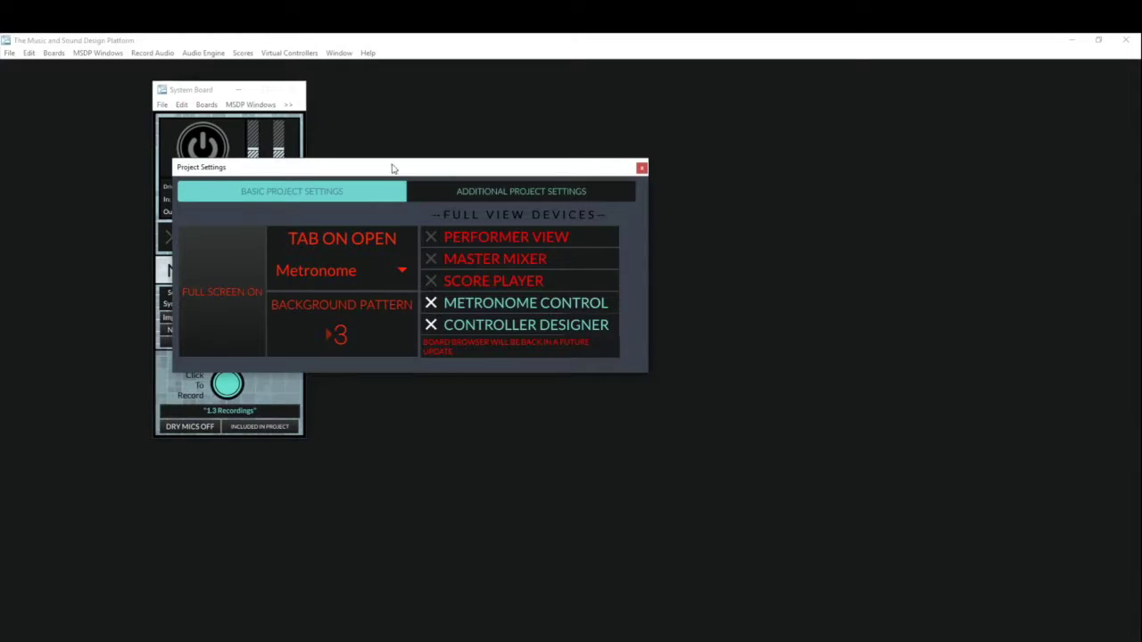
Step: Toggle Full Screen, raise Background Pattern from 3 to 6, then close settings and expand the System Board
{"action": "left_click_drag", "start_coordinate": [320, 168], "coordinate": [356, 154]}
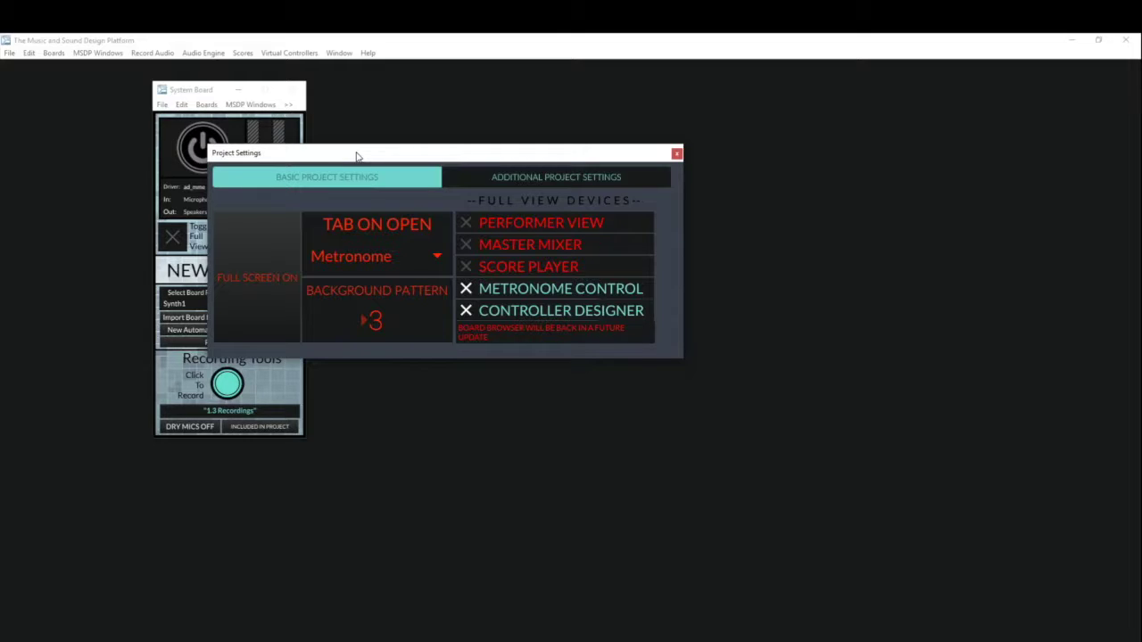
{"action": "left_click_drag", "start_coordinate": [356, 157], "coordinate": [420, 146]}
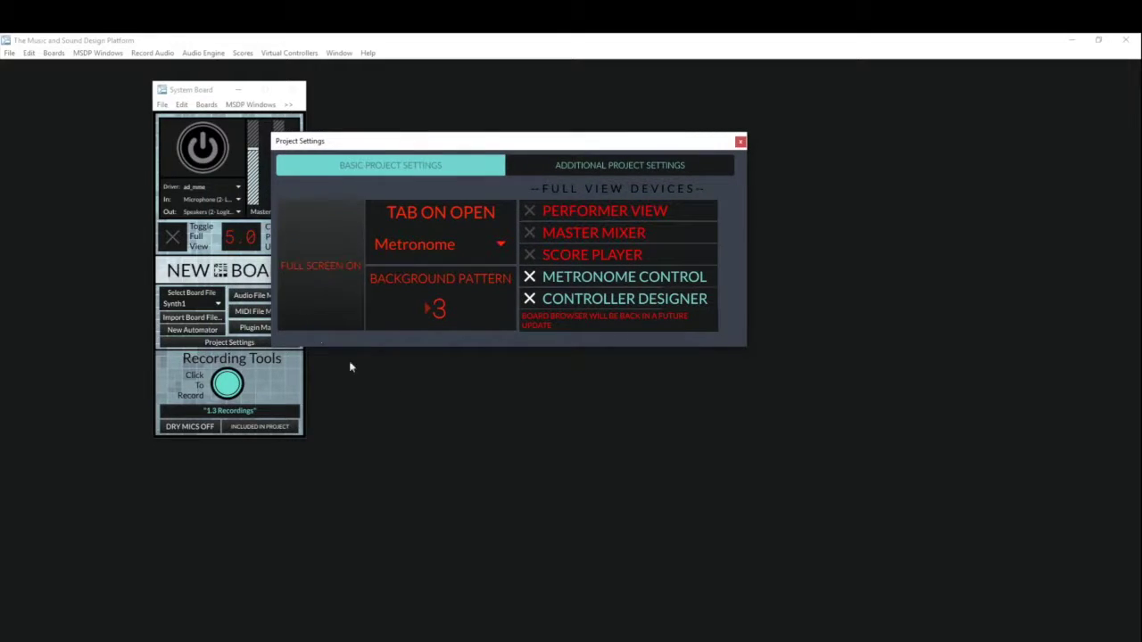
{"action": "left_click", "coordinate": [306, 273]}
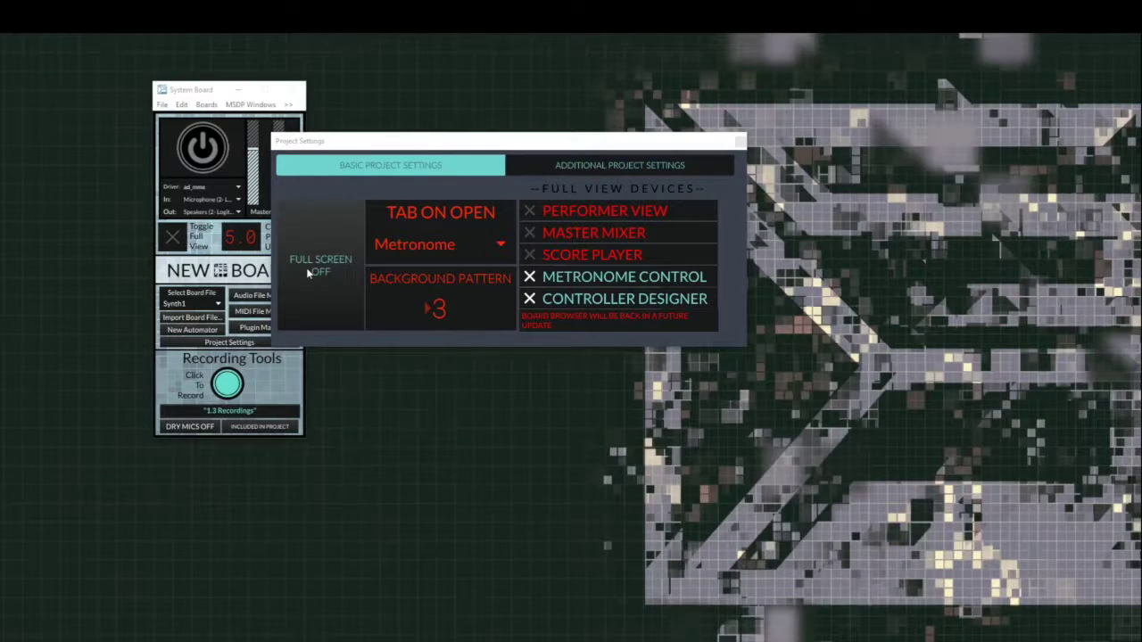
{"action": "left_click", "coordinate": [306, 270]}
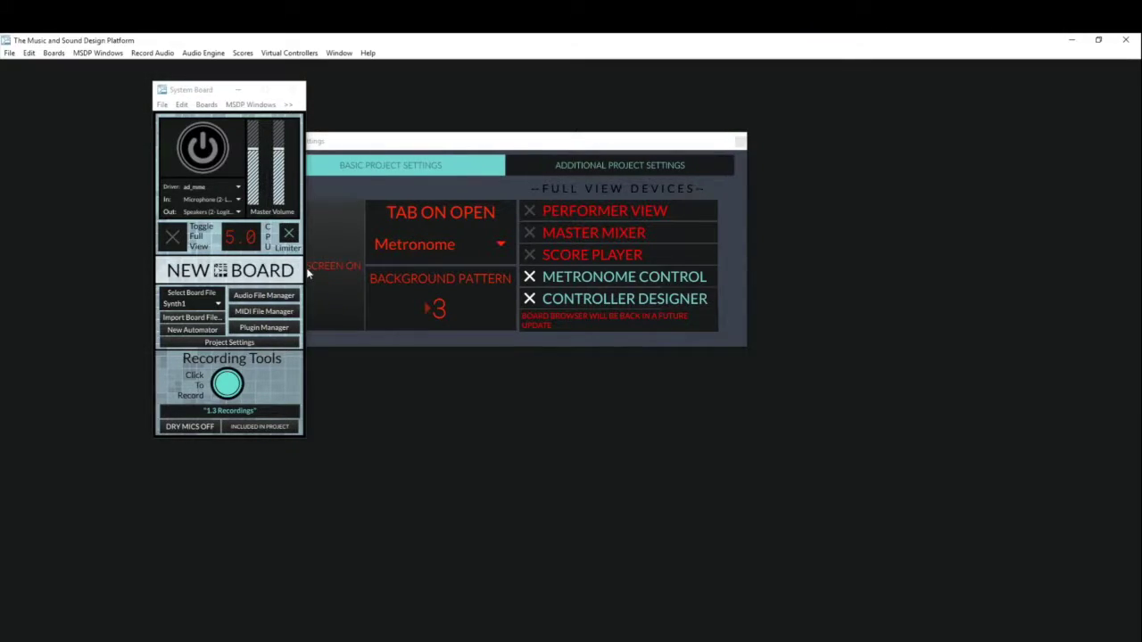
{"action": "left_click_drag", "start_coordinate": [373, 147], "coordinate": [423, 149]}
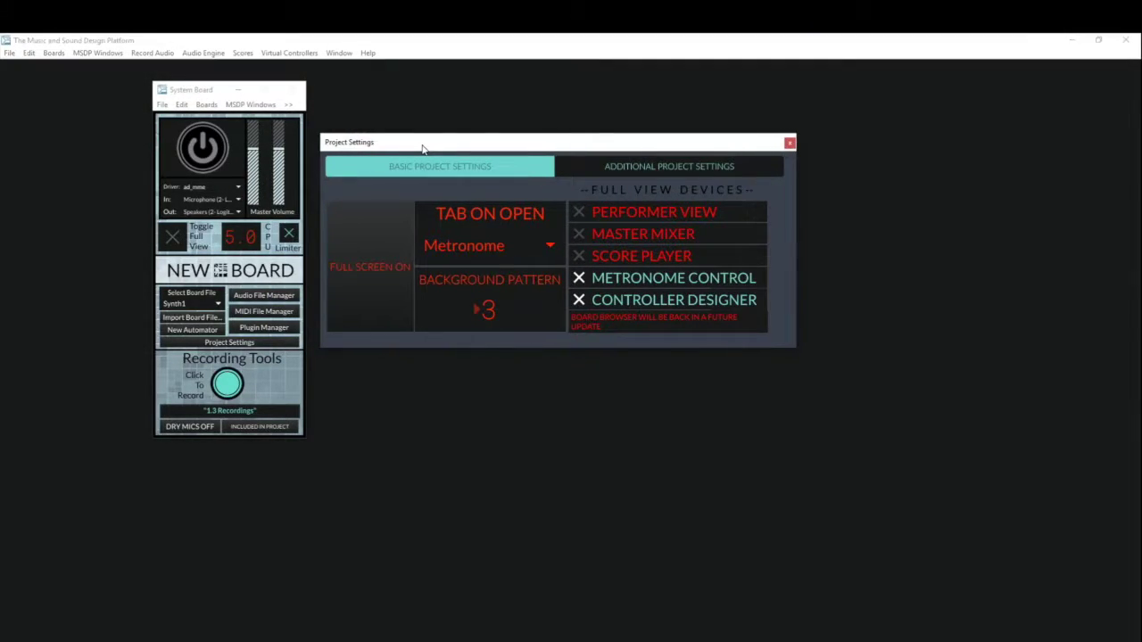
{"action": "mouse_move", "coordinate": [486, 310]}
{"action": "left_mouse_down"}
{"action": "mouse_move", "coordinate": [486, 297]}
{"action": "mouse_move", "coordinate": [486, 310]}
{"action": "left_mouse_up"}
{"action": "left_click", "coordinate": [171, 235]}
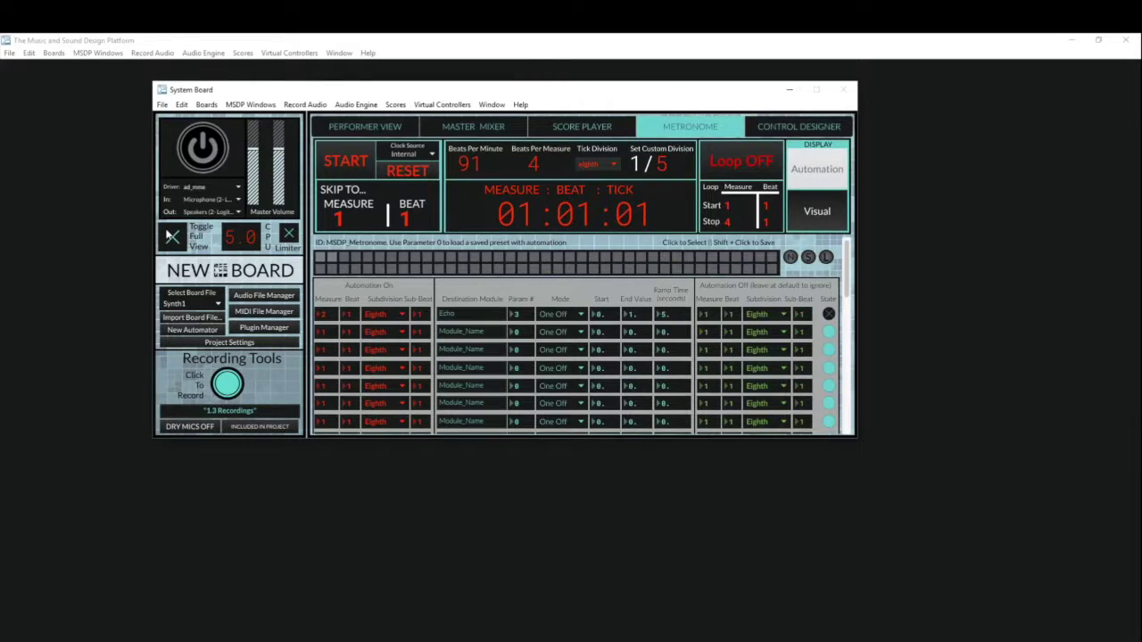
Step: Tick Master Mixer as a full-view device in Project Settings and close the dialog
{"action": "left_click", "coordinate": [460, 128]}
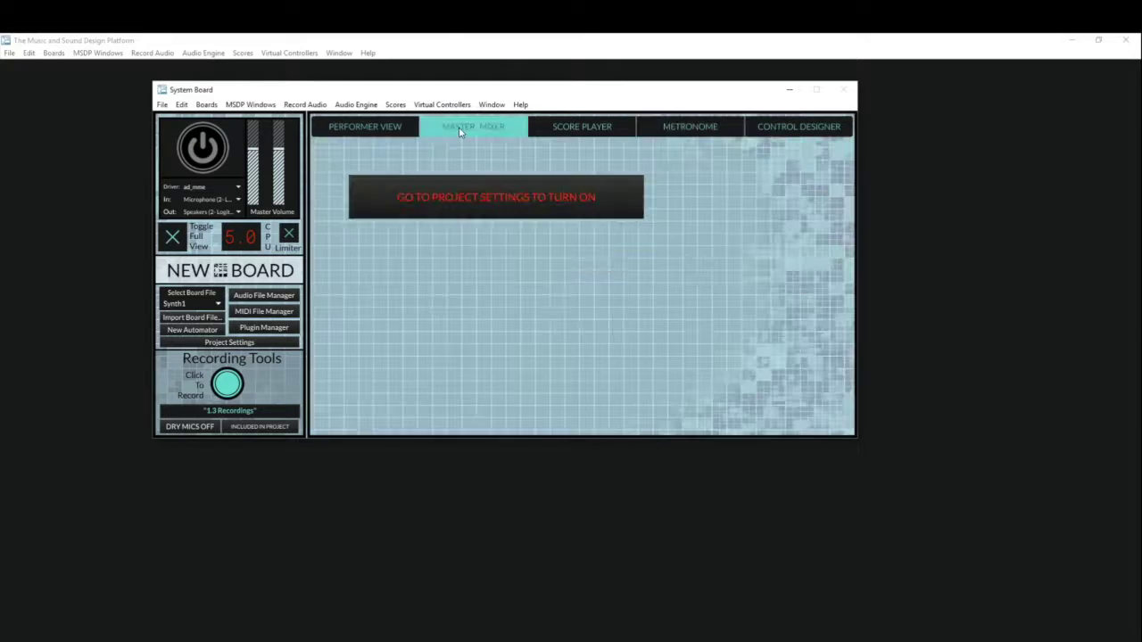
{"action": "left_click", "coordinate": [477, 198]}
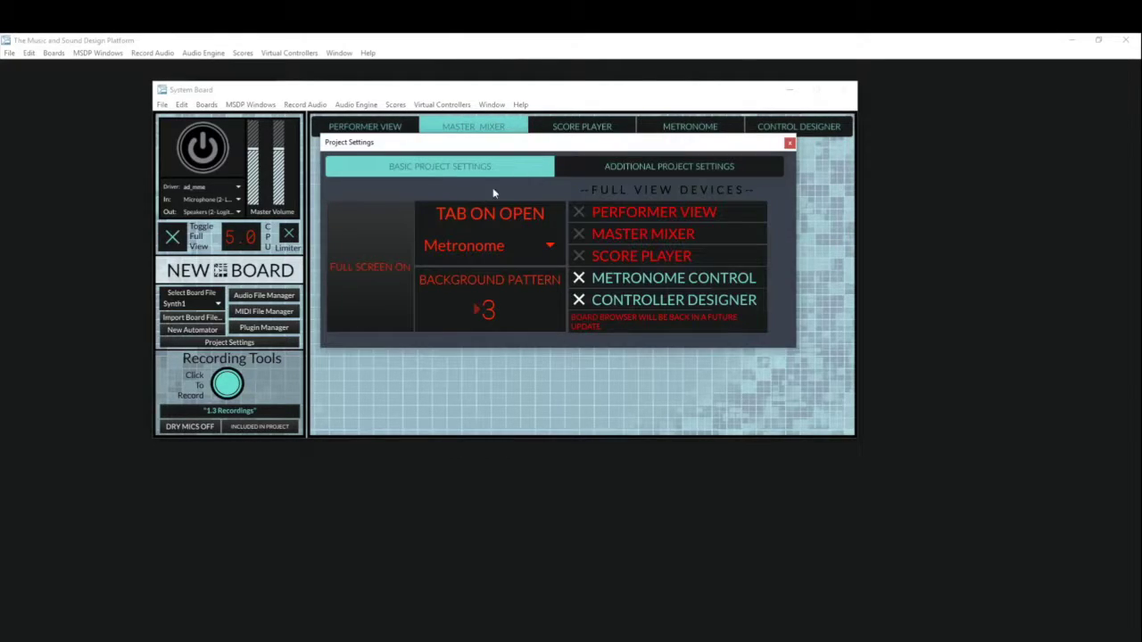
{"action": "left_click", "coordinate": [578, 233]}
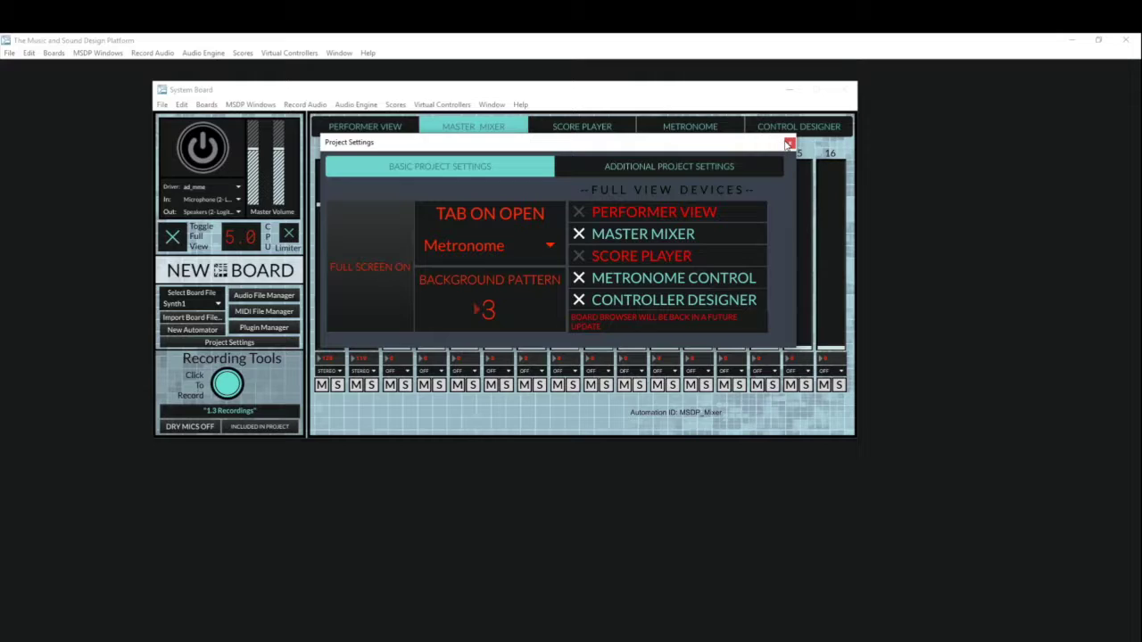
{"action": "left_click", "coordinate": [789, 145]}
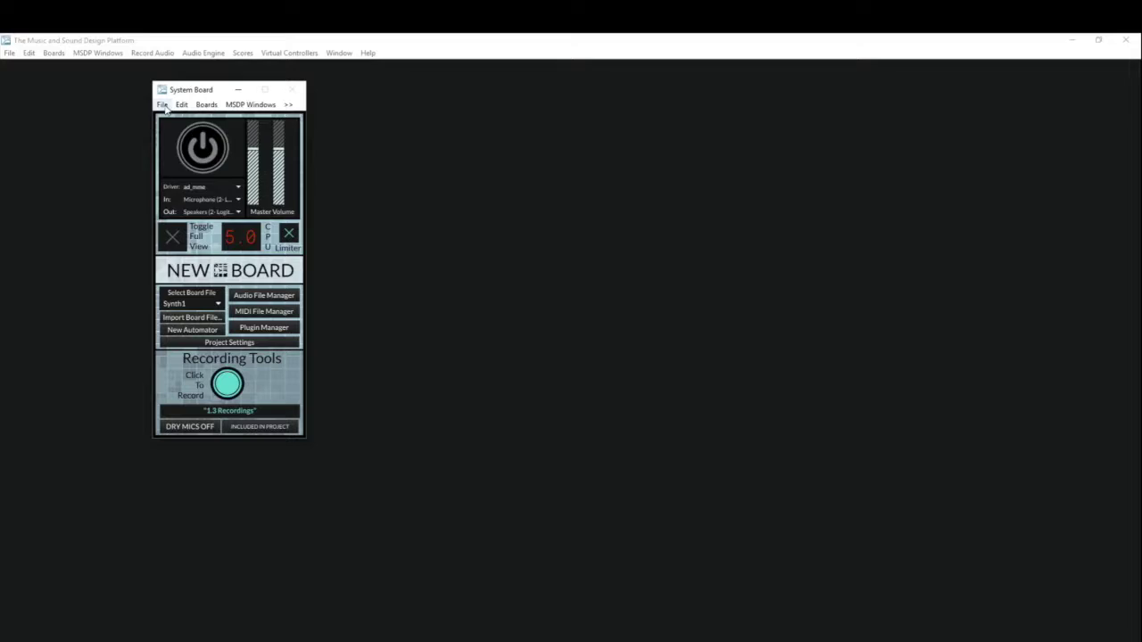
Step: Open System Settings, turn the audio engine back on, and keep the sampling rate at 44100
{"action": "left_click", "coordinate": [165, 106]}
{"action": "left_click", "coordinate": [201, 227]}
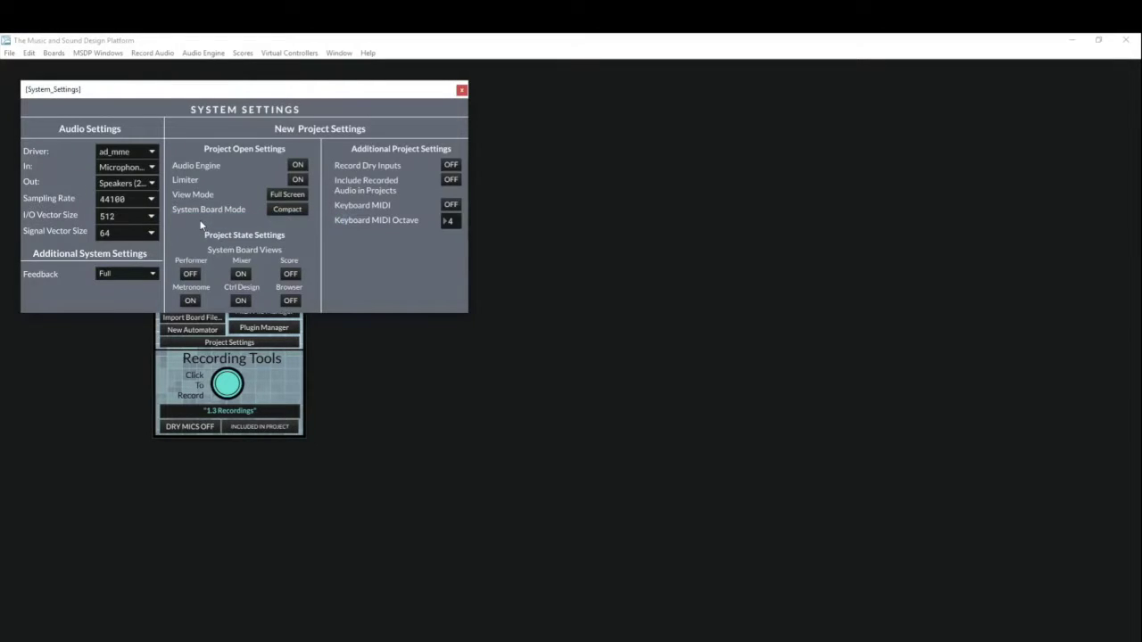
{"action": "left_click_drag", "start_coordinate": [211, 93], "coordinate": [516, 104]}
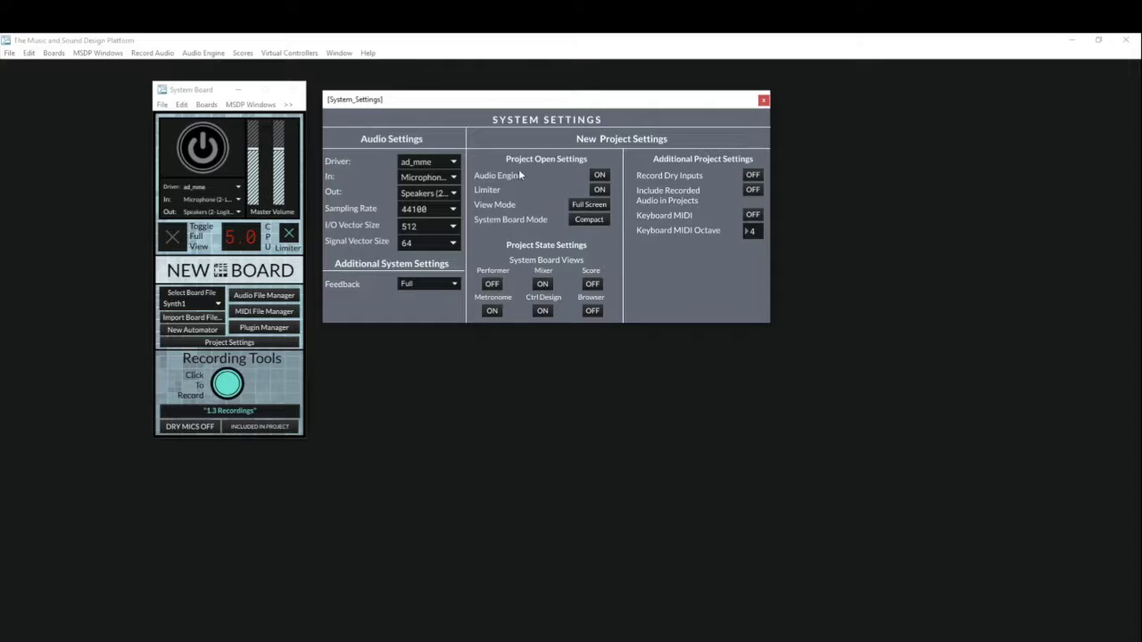
{"action": "left_click", "coordinate": [232, 174]}
{"action": "left_click", "coordinate": [417, 212]}
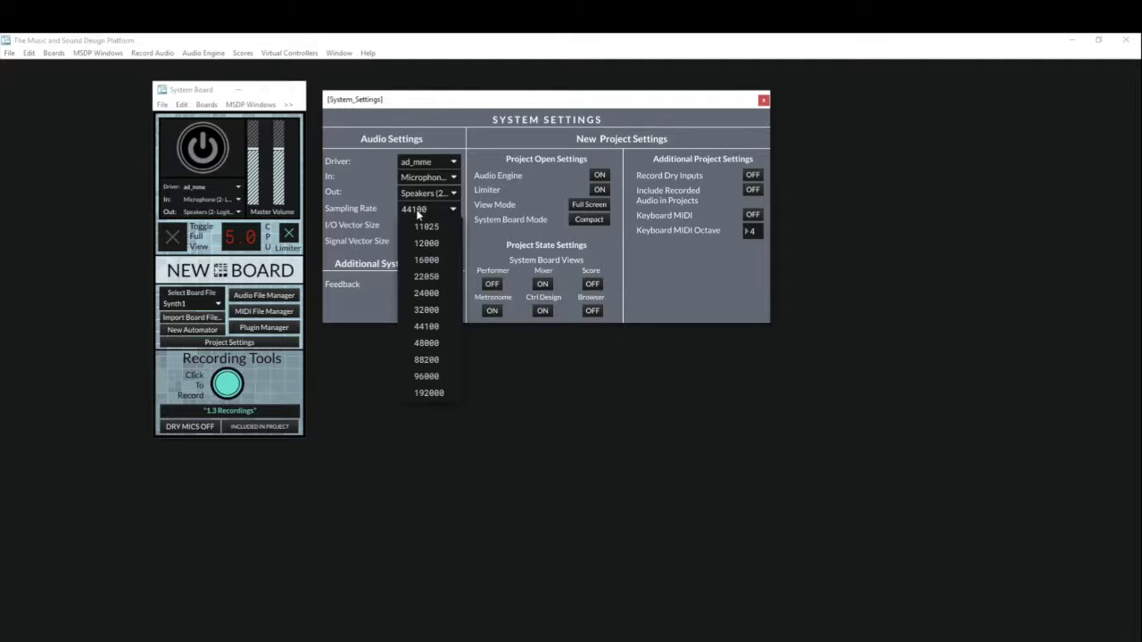
{"action": "left_click", "coordinate": [438, 332]}
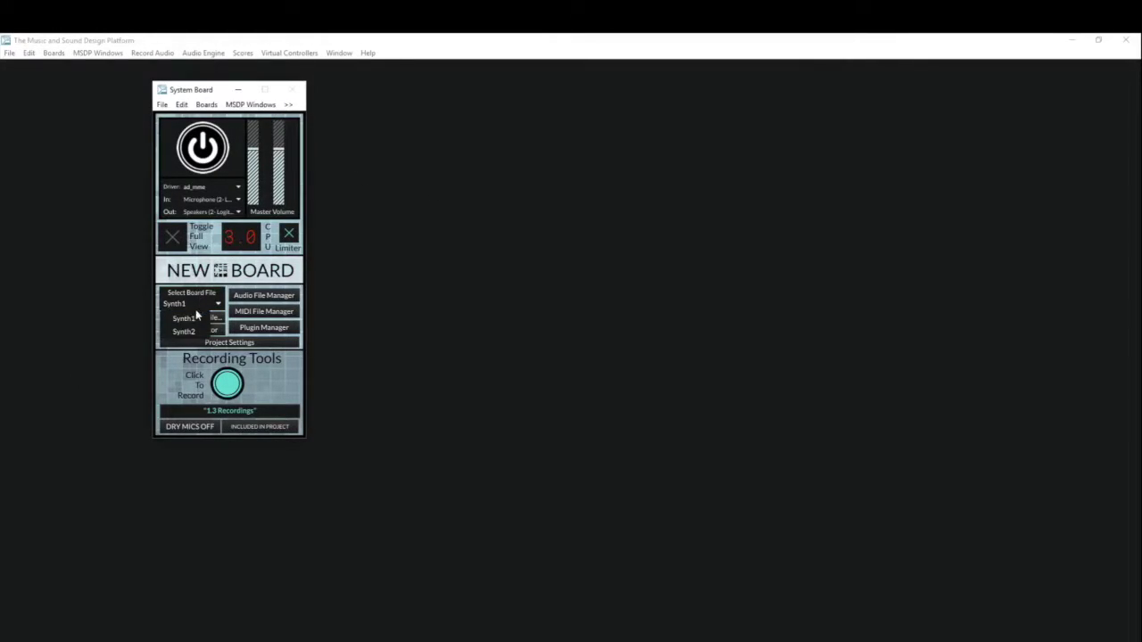
Step: Load the Synth1 board, power it on, and play a test note twice
{"action": "left_click", "coordinate": [192, 319]}
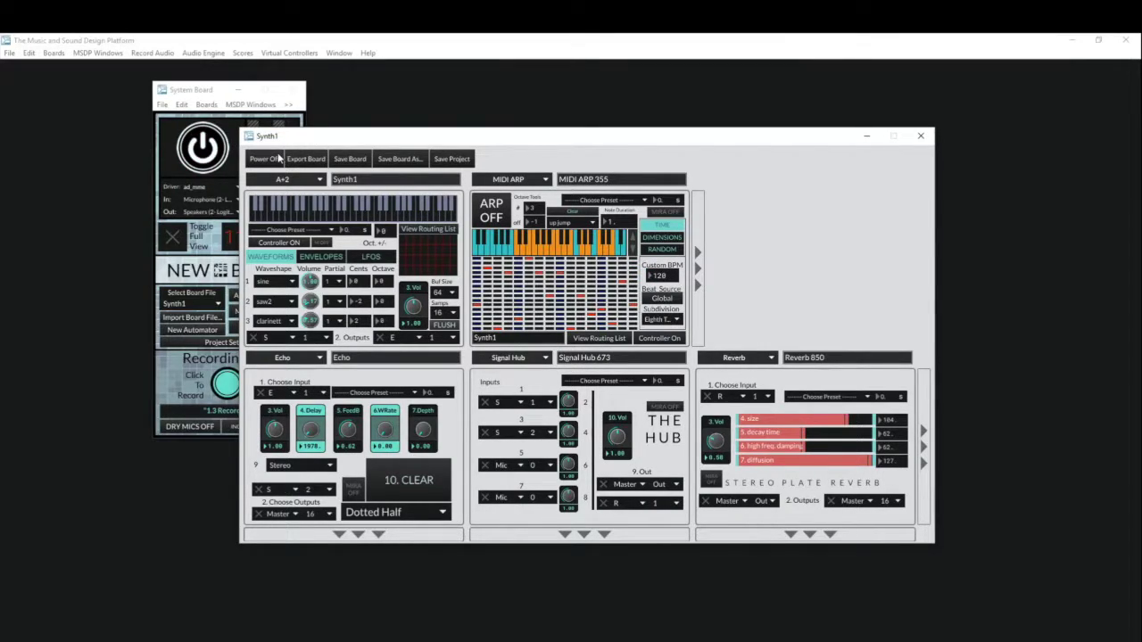
{"action": "left_click", "coordinate": [277, 159]}
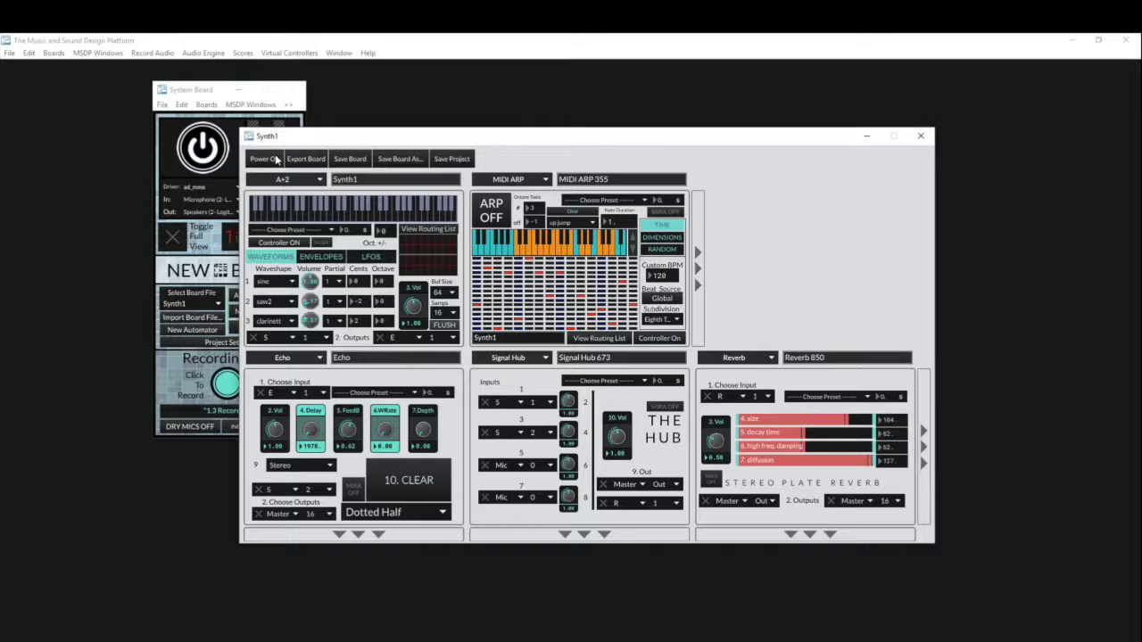
{"action": "left_click", "coordinate": [337, 219]}
{"action": "left_click", "coordinate": [335, 210]}
Step: Set the arpeggiator Beat Source to Custom and Echo to Dotted Eighth, then toggle ARP on and off
{"action": "left_click", "coordinate": [662, 298]}
{"action": "left_click", "coordinate": [384, 513]}
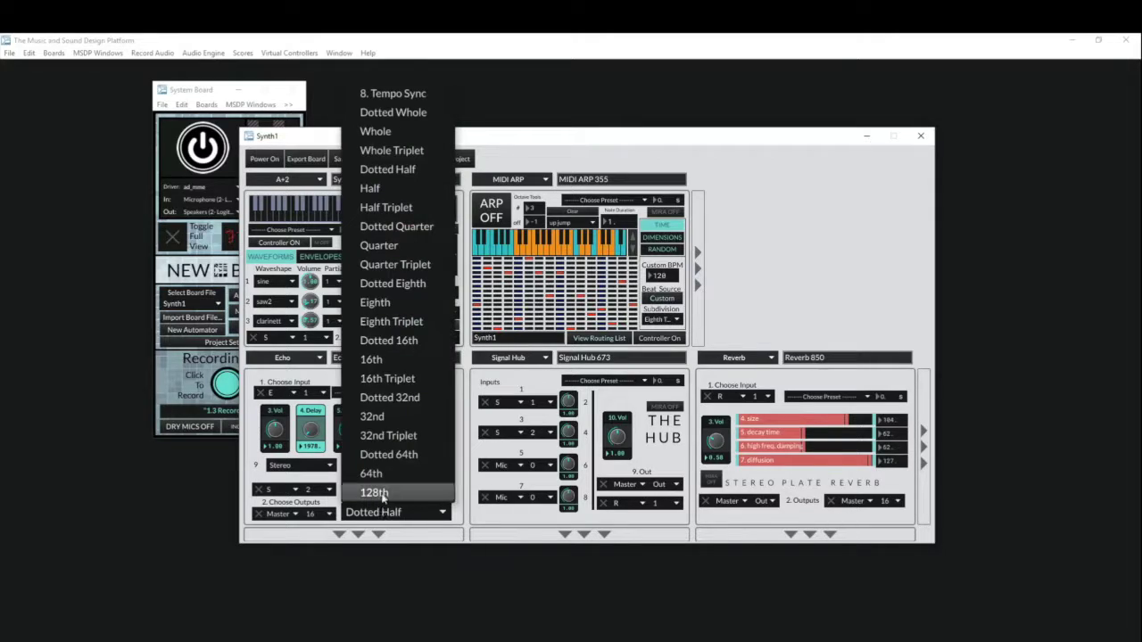
{"action": "left_click", "coordinate": [400, 291]}
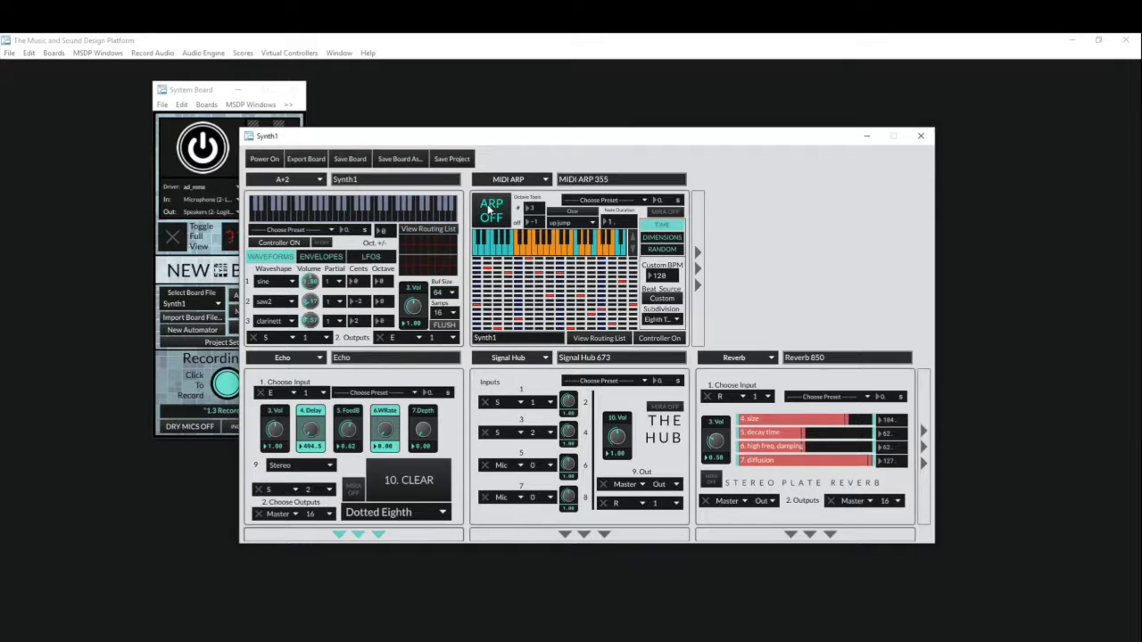
{"action": "left_click", "coordinate": [488, 208]}
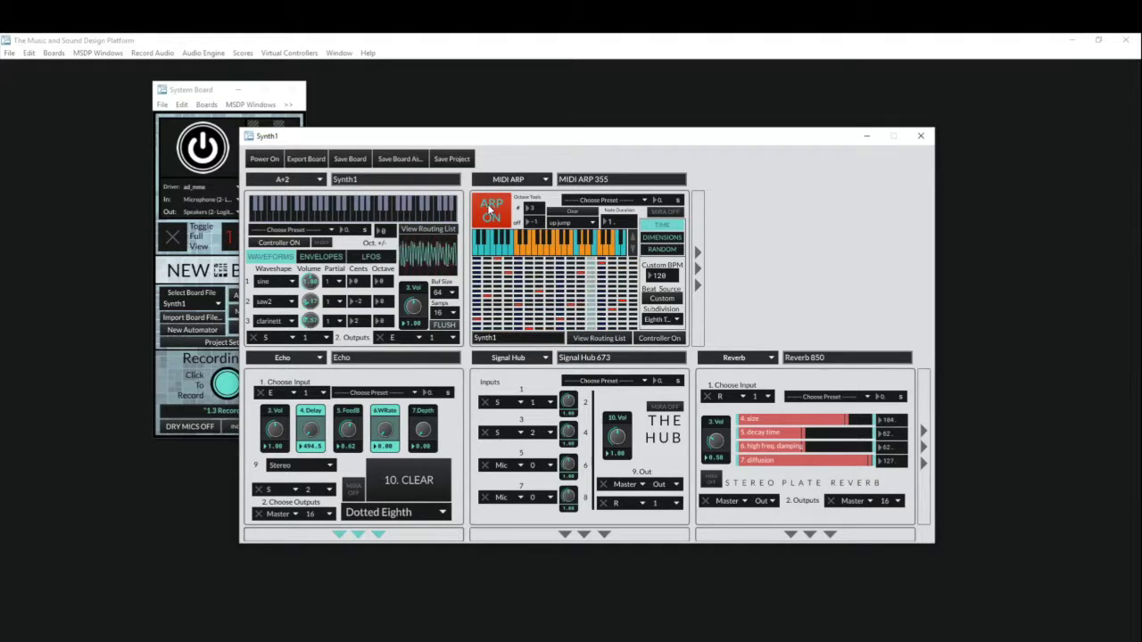
{"action": "left_click", "coordinate": [489, 208]}
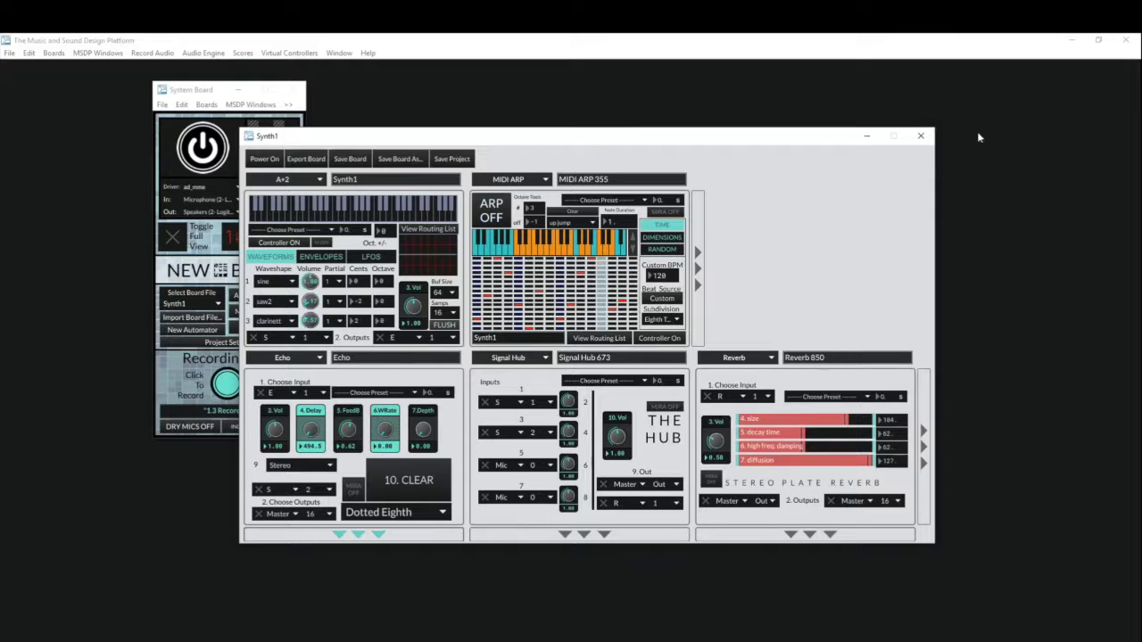
Step: Replace Synth1 with a new Pedal Board using the Soaring Arpeggios preset
{"action": "left_click", "coordinate": [921, 135]}
{"action": "left_click", "coordinate": [260, 269]}
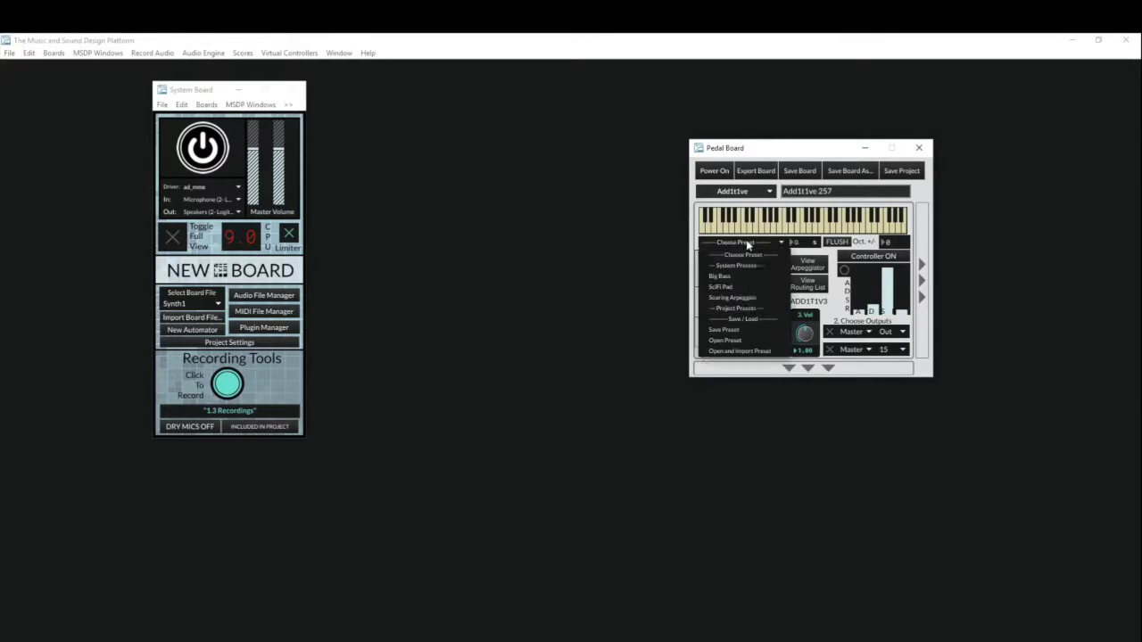
{"action": "left_click", "coordinate": [736, 297]}
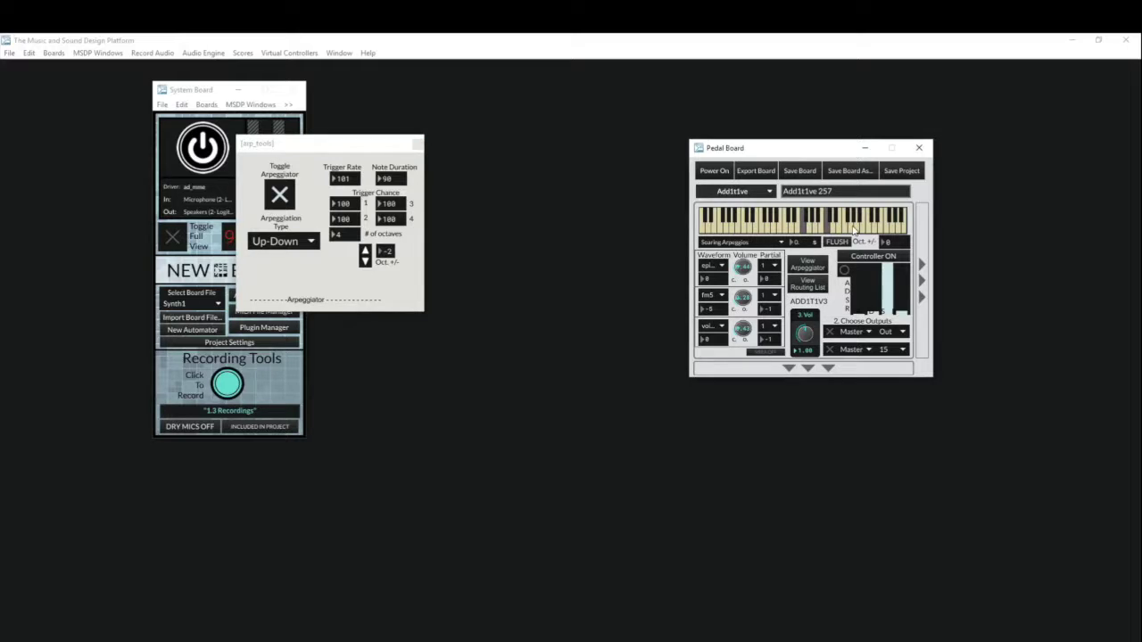
Step: Close the arp_tools window, reopen and close it again, then FLUSH the Pedal Board's held notes
{"action": "left_click", "coordinate": [419, 142]}
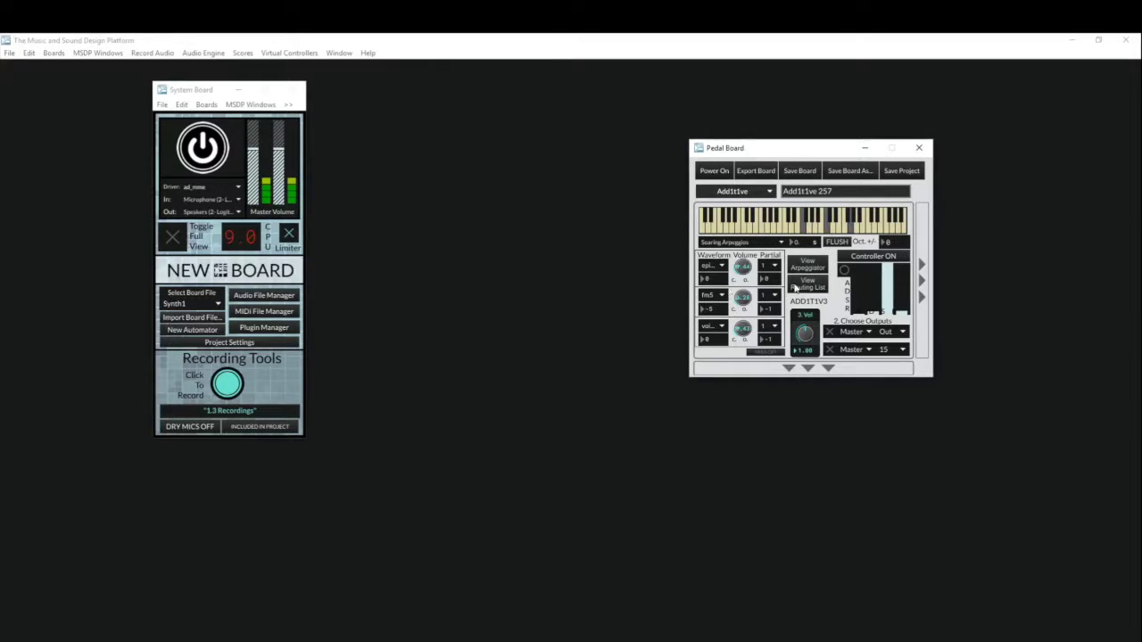
{"action": "left_click", "coordinate": [808, 266]}
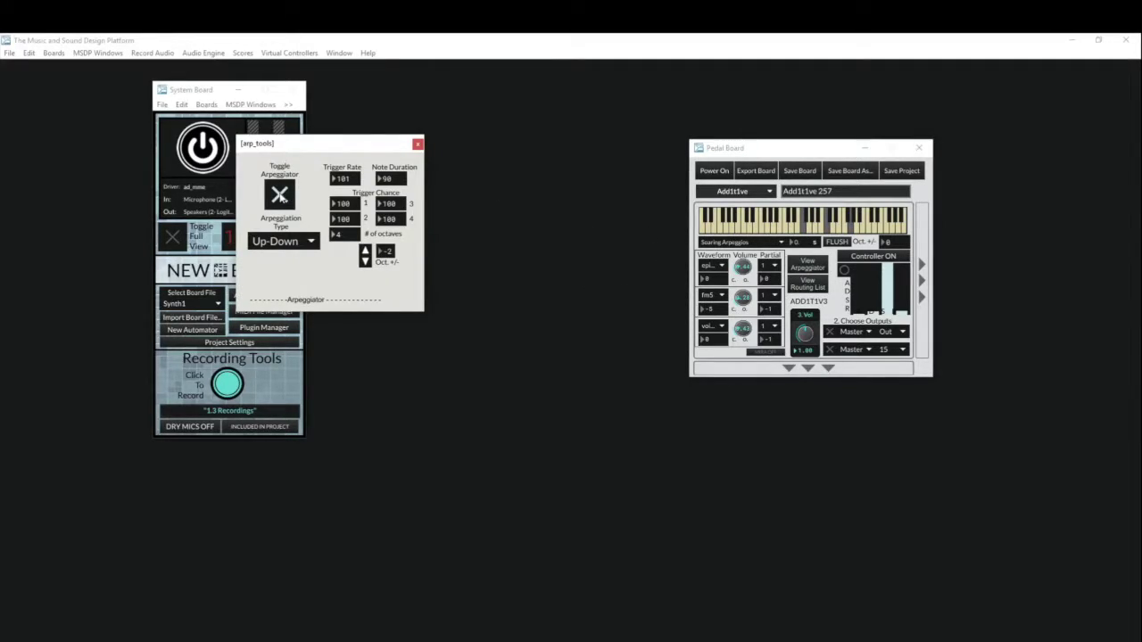
{"action": "left_click", "coordinate": [418, 143]}
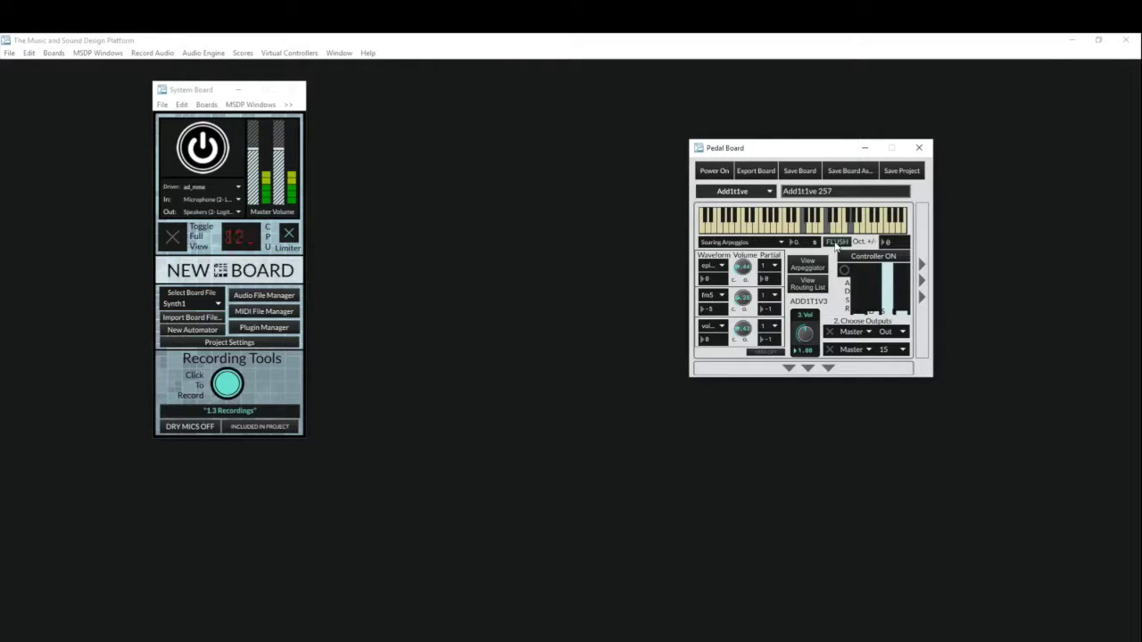
{"action": "left_click", "coordinate": [837, 242]}
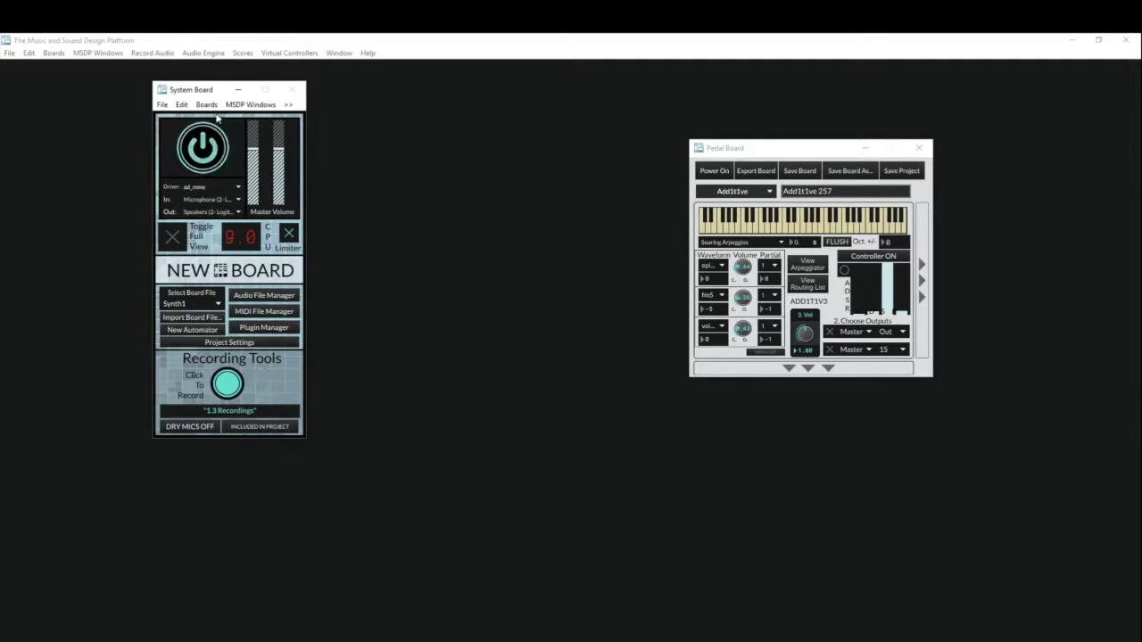
Step: Restart MSDP and load the 1.3.0 Update project from the Project_Loader
{"action": "left_click", "coordinate": [161, 106]}
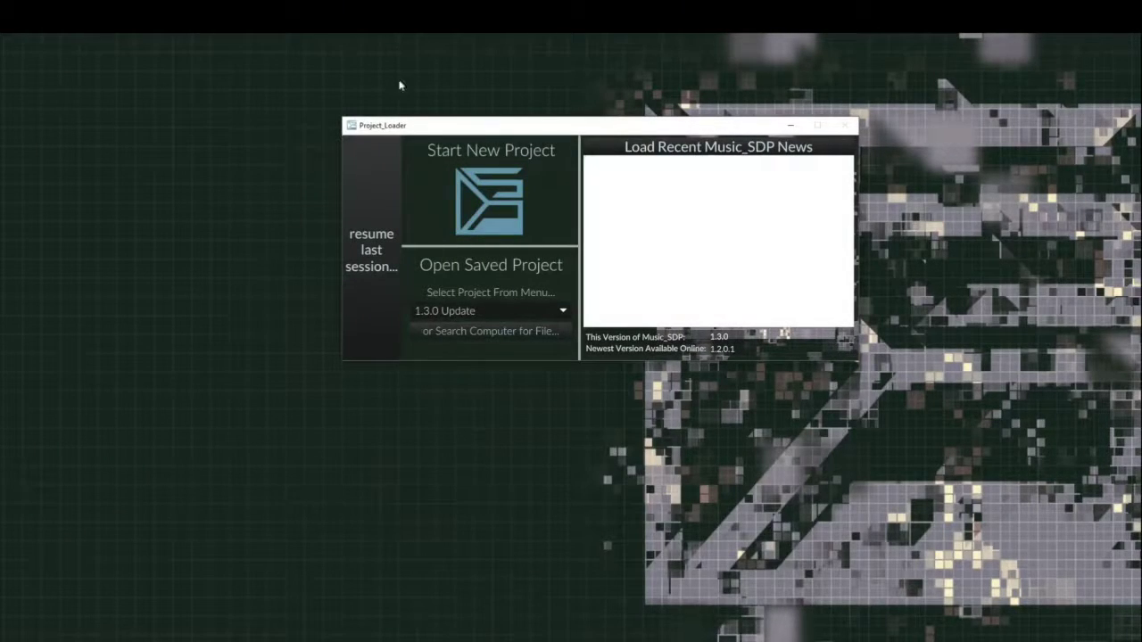
{"action": "left_click", "coordinate": [444, 312]}
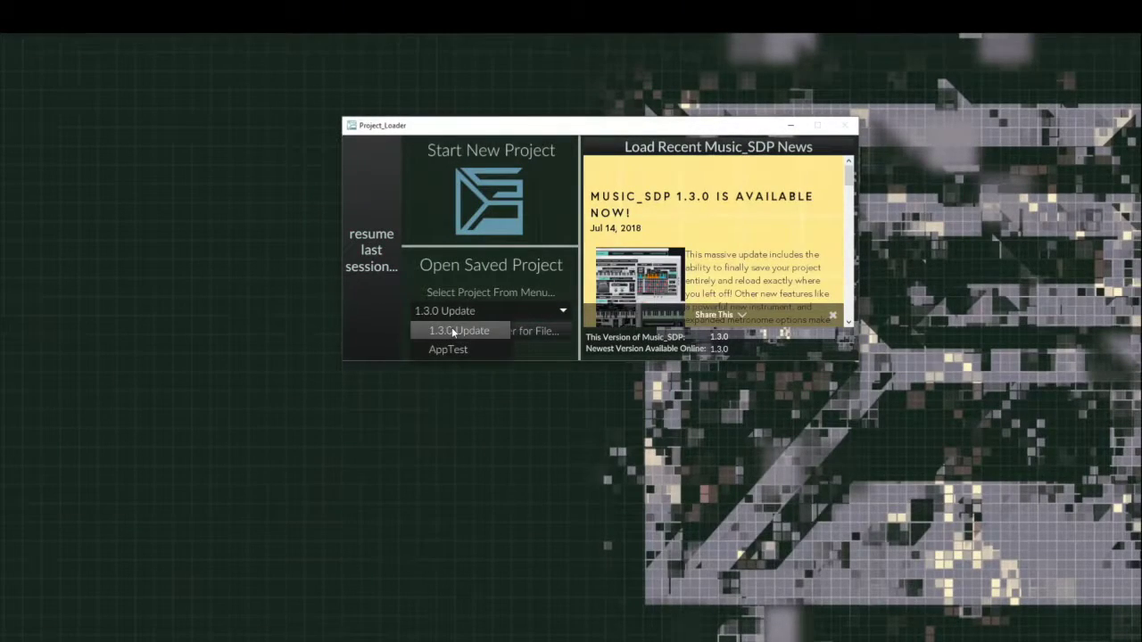
{"action": "left_click", "coordinate": [454, 331]}
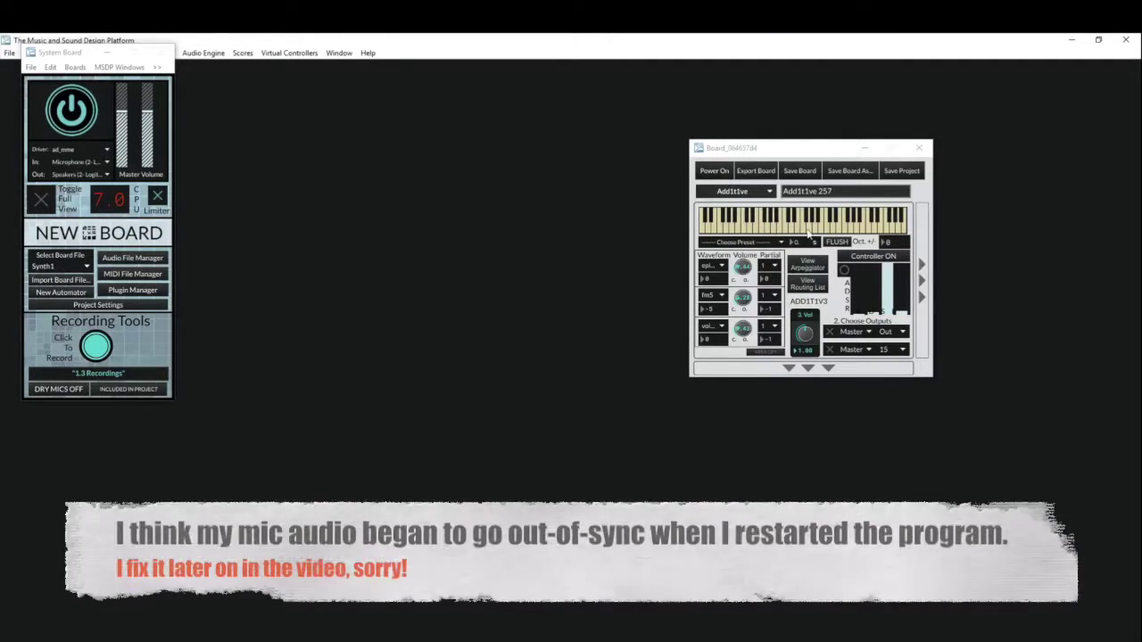
Step: Open the reloaded board's arpeggiator settings, then close the arp_tools window
{"action": "left_click", "coordinate": [807, 266]}
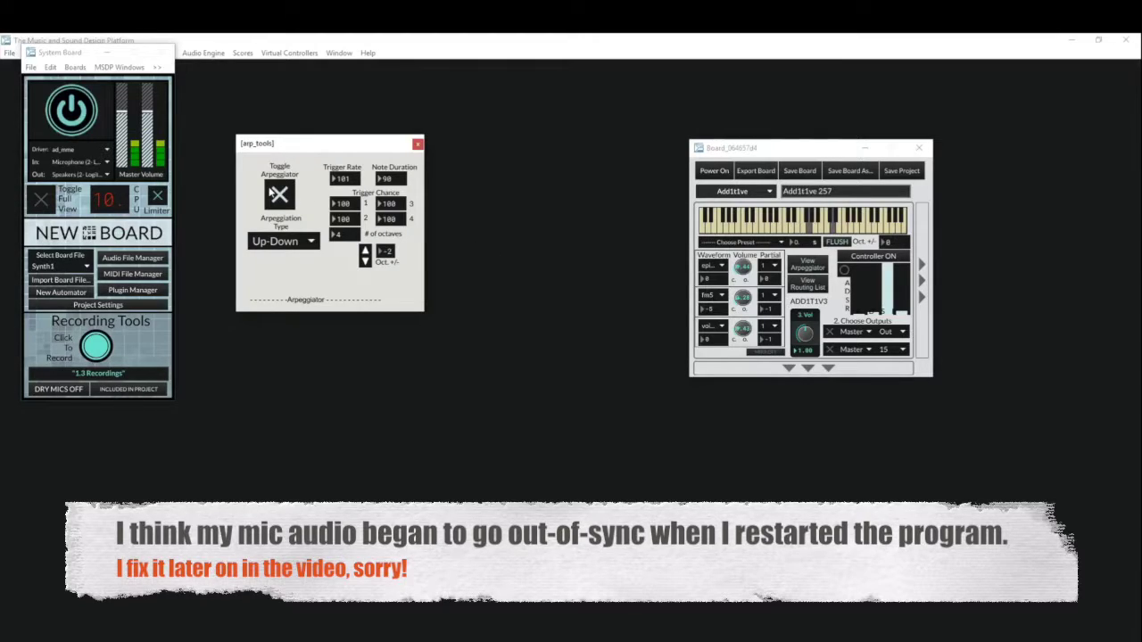
{"action": "left_click", "coordinate": [417, 143]}
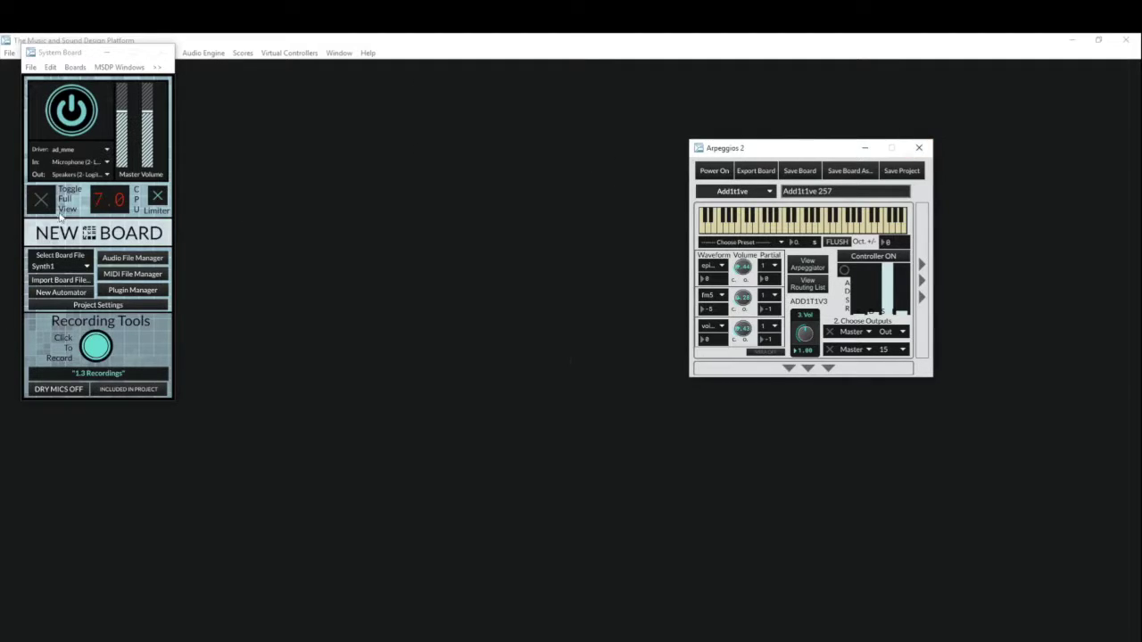
{"action": "left_click", "coordinate": [60, 265]}
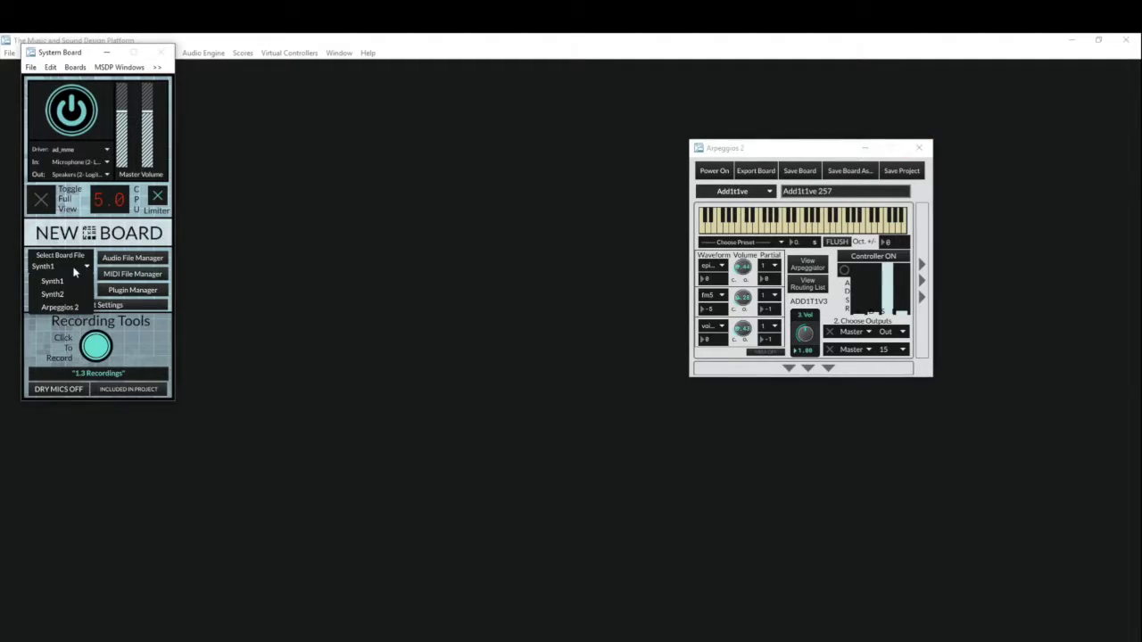
{"action": "left_click", "coordinate": [49, 329]}
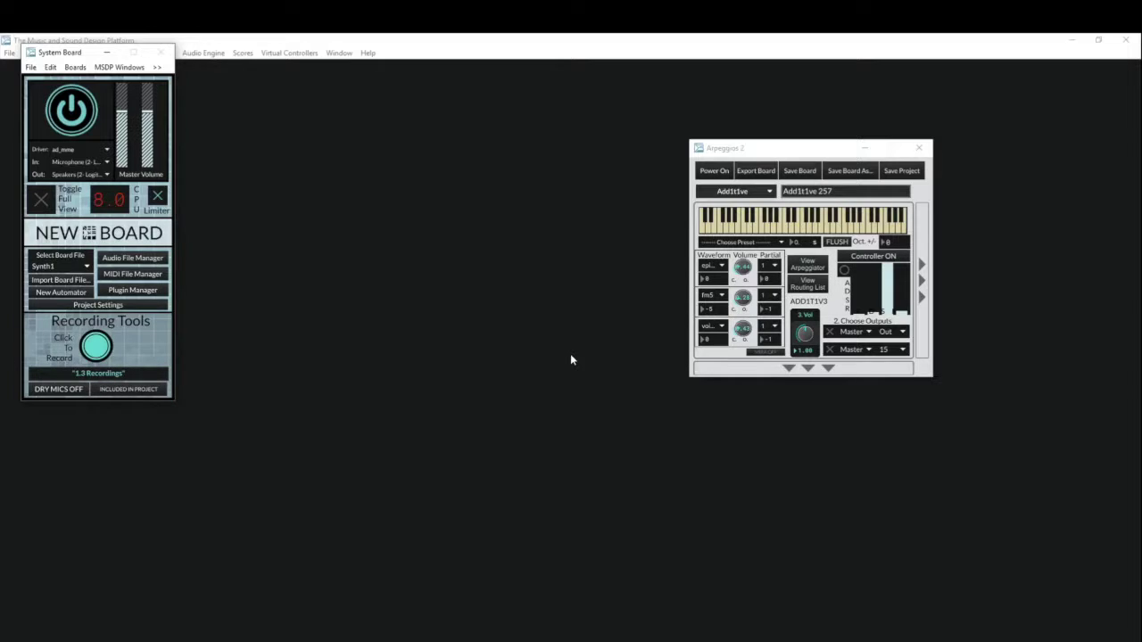
{"action": "left_click", "coordinate": [49, 202]}
{"action": "left_click", "coordinate": [49, 204]}
Step: Expand the System Board to its 16-channel Master Mixer, close Arpeggios 2, and open Synth2
{"action": "left_click", "coordinate": [50, 204]}
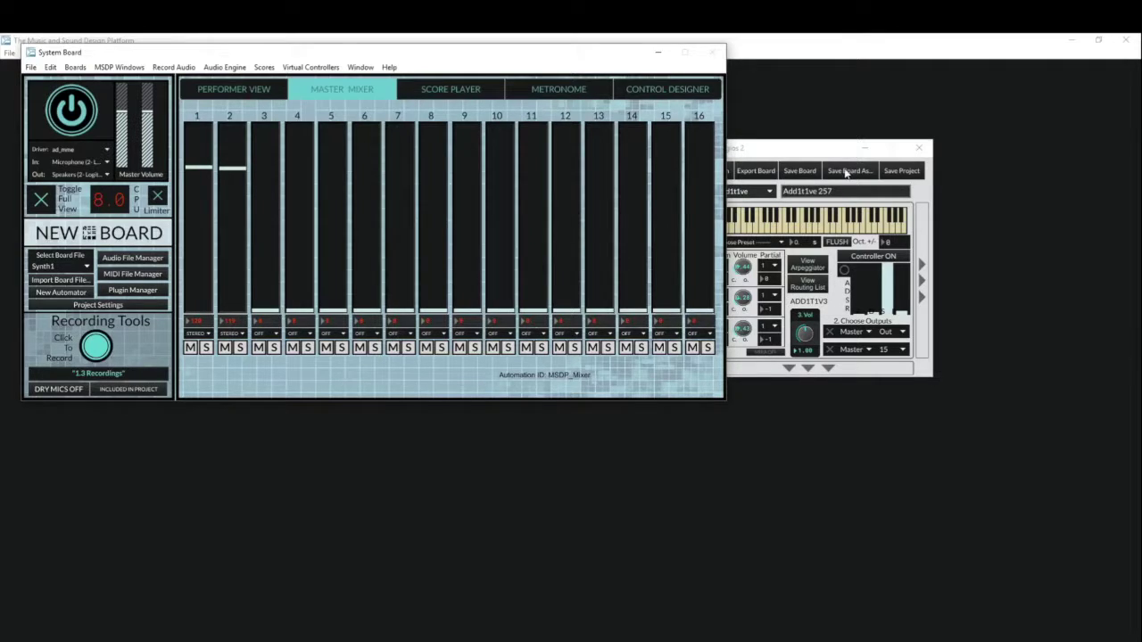
{"action": "left_click_drag", "start_coordinate": [791, 153], "coordinate": [752, 149]}
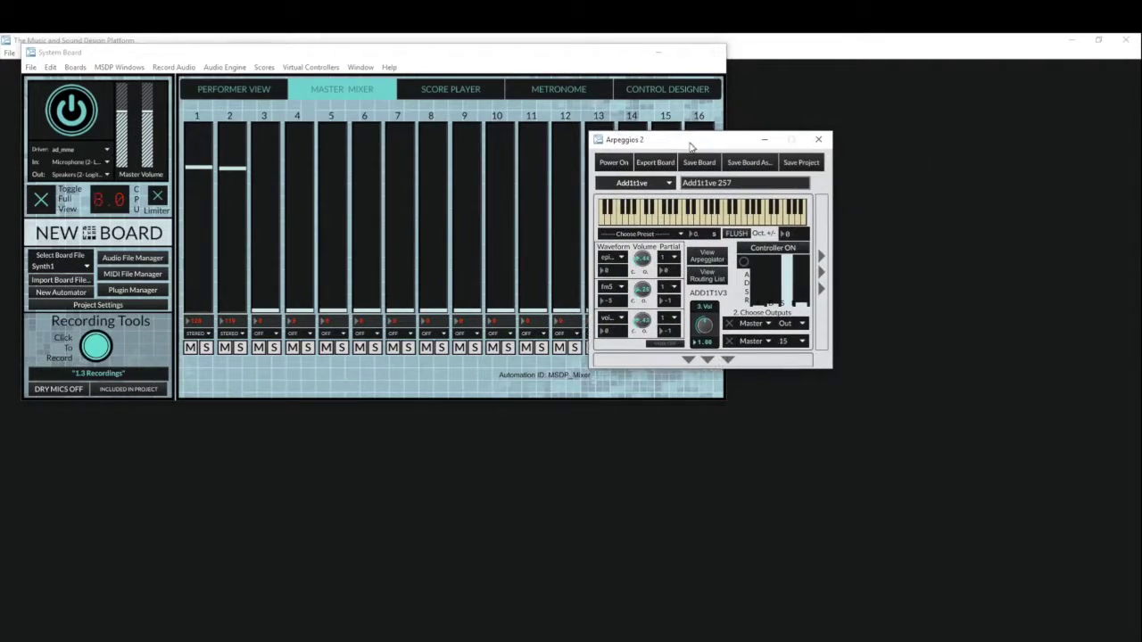
{"action": "left_click", "coordinate": [819, 139]}
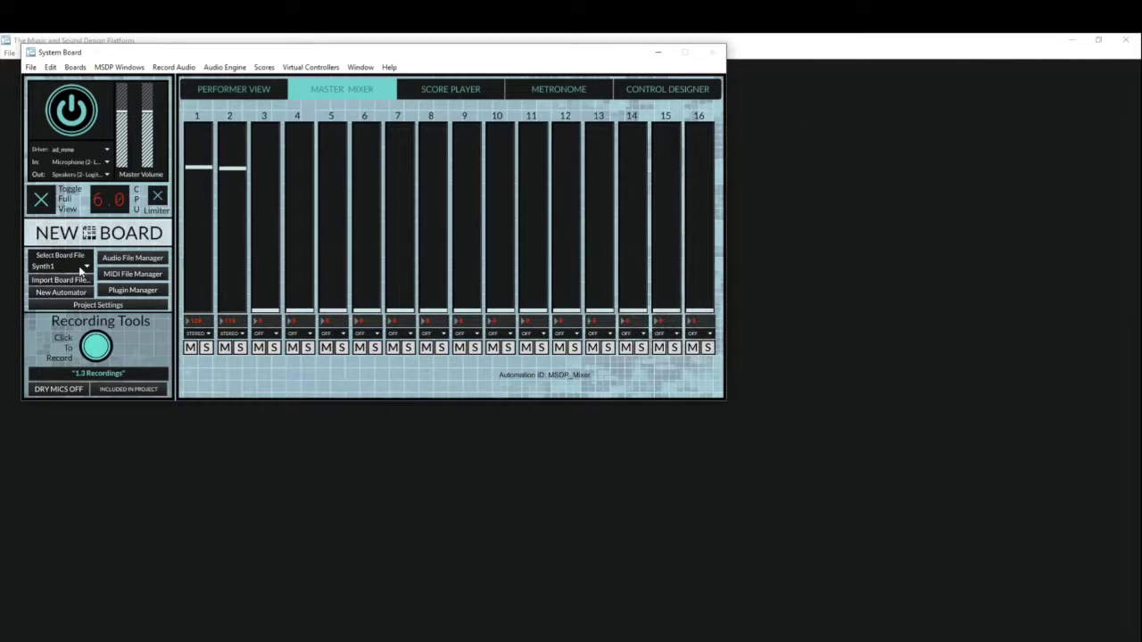
{"action": "left_click", "coordinate": [81, 266]}
{"action": "left_click", "coordinate": [67, 293]}
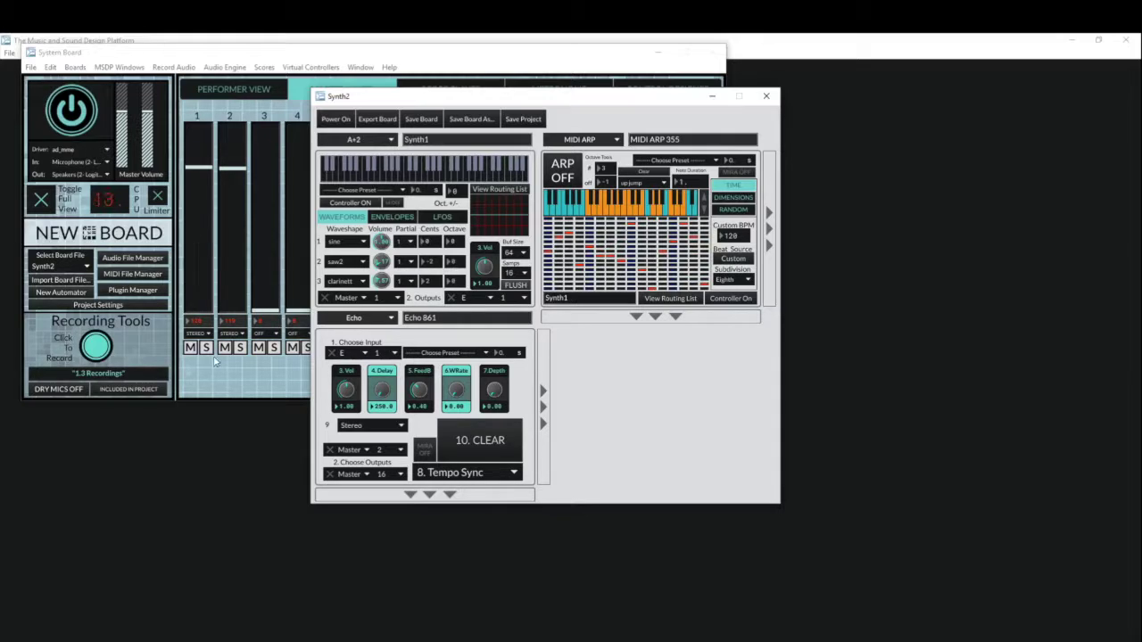
Step: Turn on the Synth2 arpeggiator and drag mixer faders so channel 1 sits below channel 2
{"action": "left_click_drag", "start_coordinate": [452, 96], "coordinate": [656, 100]}
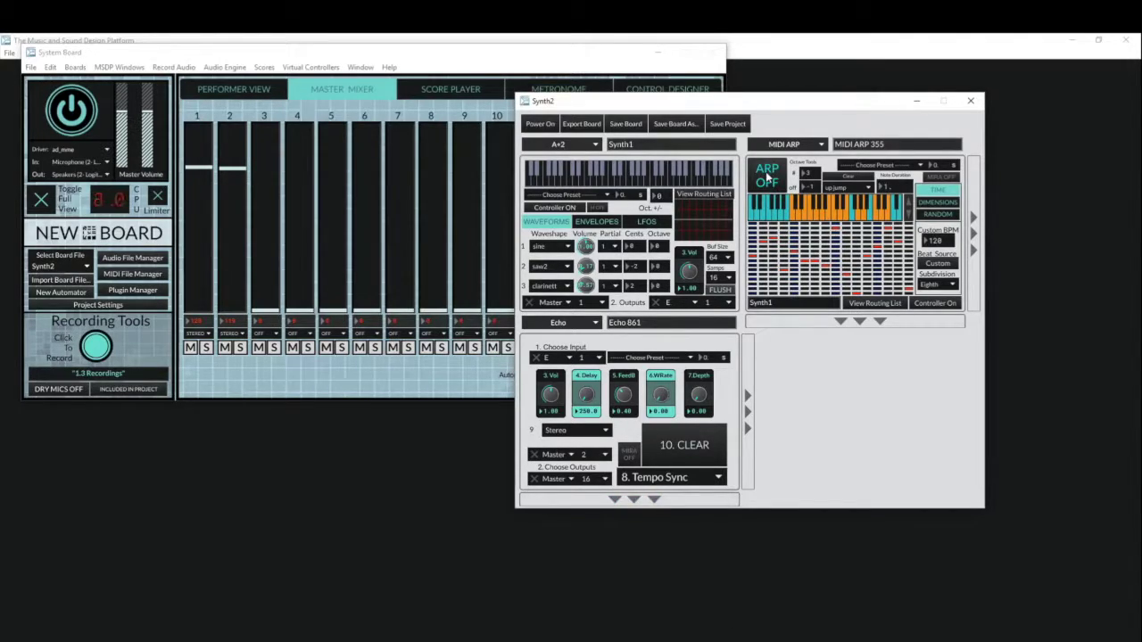
{"action": "left_click", "coordinate": [765, 177]}
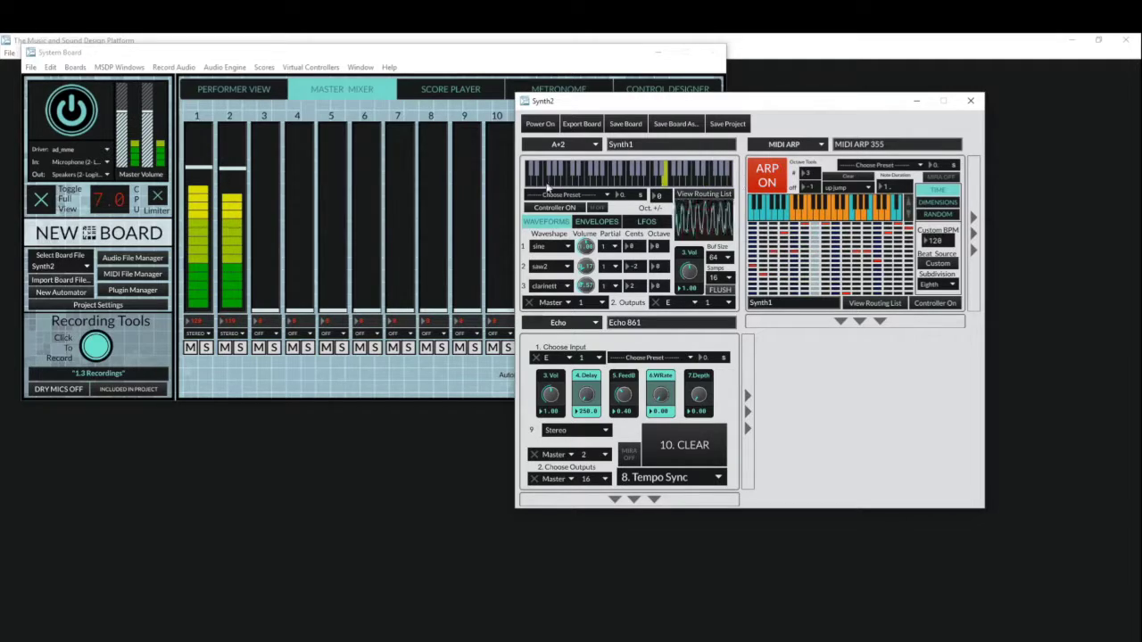
{"action": "left_click_drag", "start_coordinate": [227, 181], "coordinate": [231, 293]}
{"action": "left_click_drag", "start_coordinate": [198, 166], "coordinate": [198, 293]}
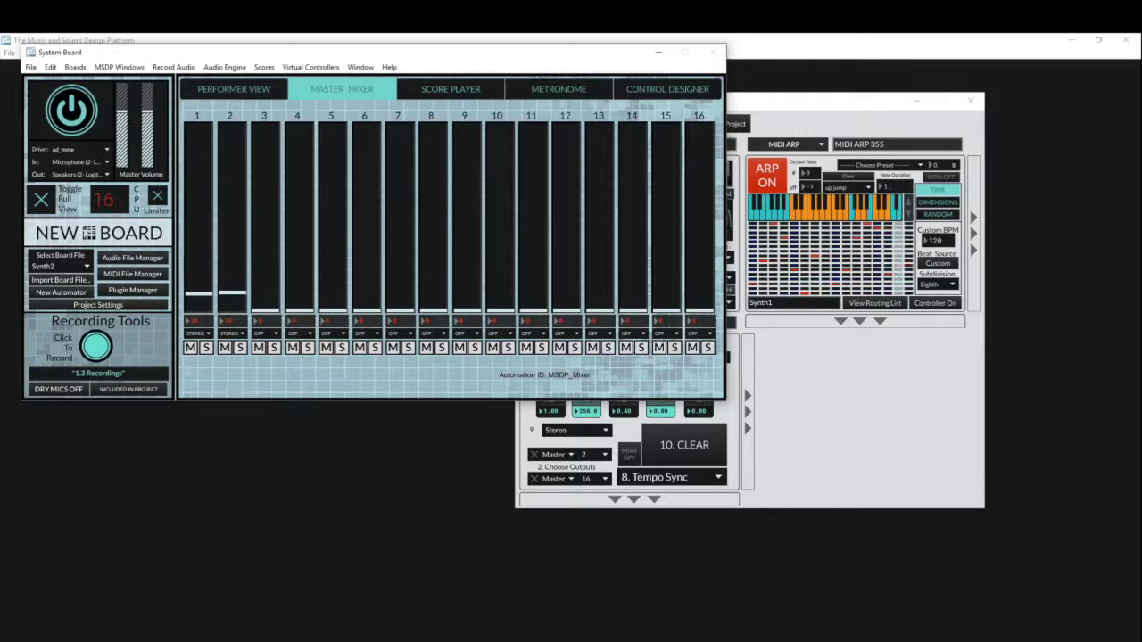
{"action": "left_click_drag", "start_coordinate": [198, 293], "coordinate": [232, 167]}
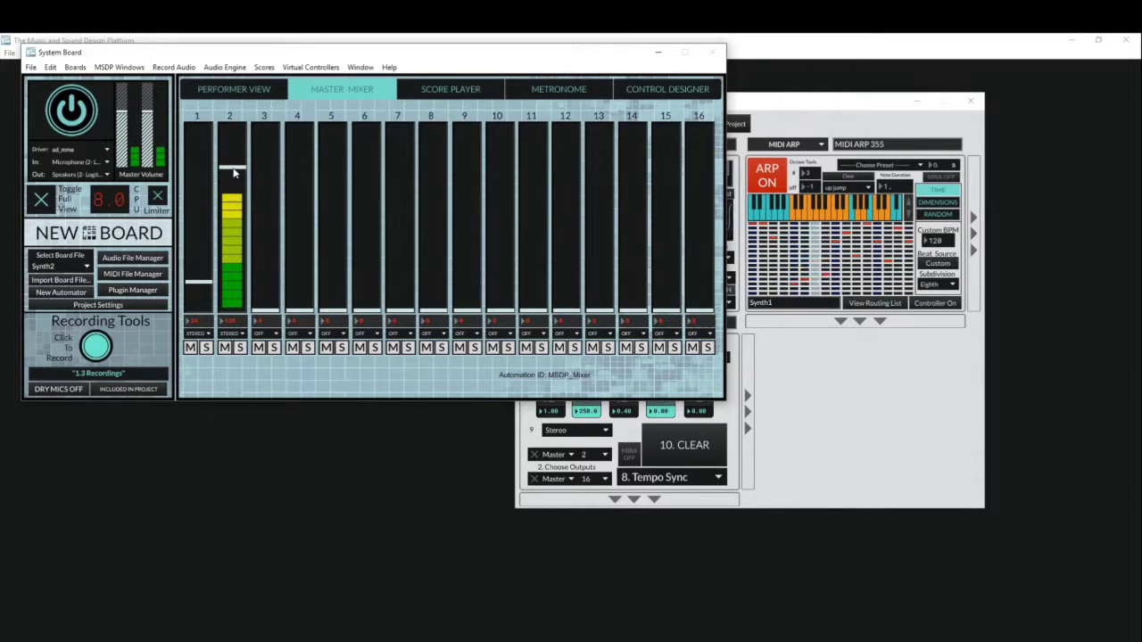
Step: Lower the channel 2 fader partway and save the project
{"action": "left_click_drag", "start_coordinate": [234, 172], "coordinate": [232, 262]}
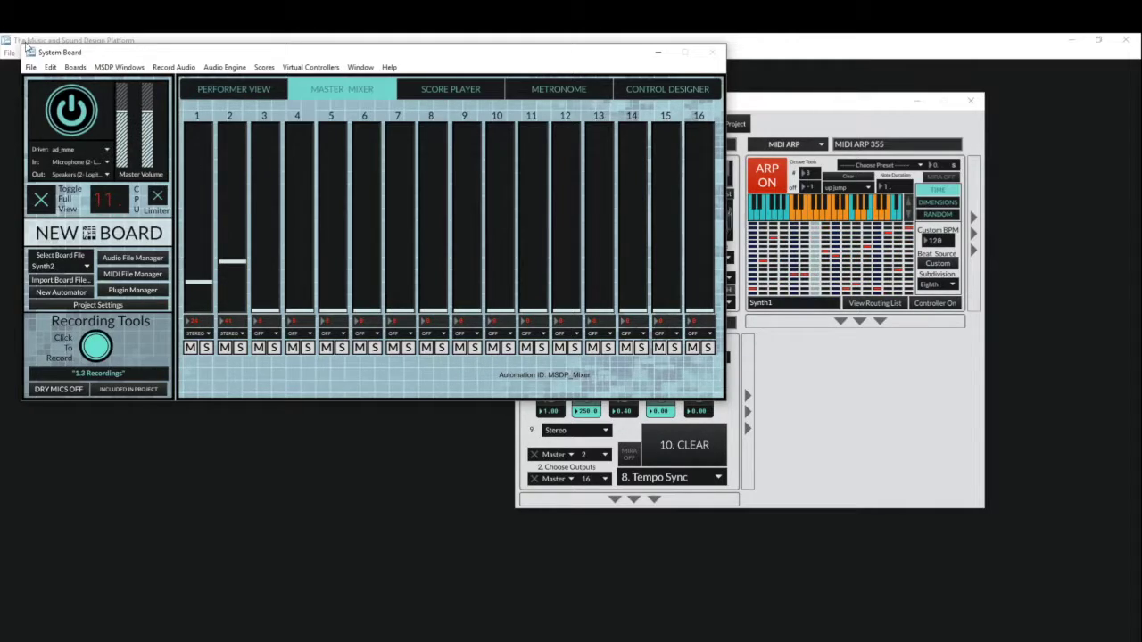
{"action": "left_click", "coordinate": [31, 67]}
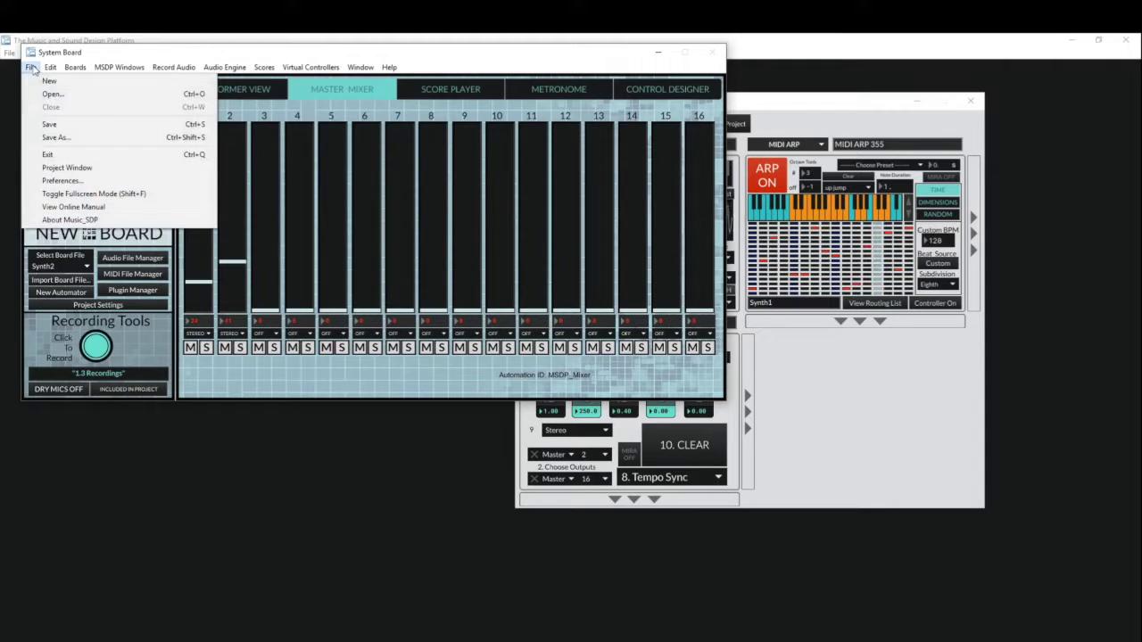
{"action": "left_click", "coordinate": [47, 123]}
Step: Exit MSDP, saving changes when prompted, to return to the Project Loader
{"action": "left_click", "coordinate": [31, 67]}
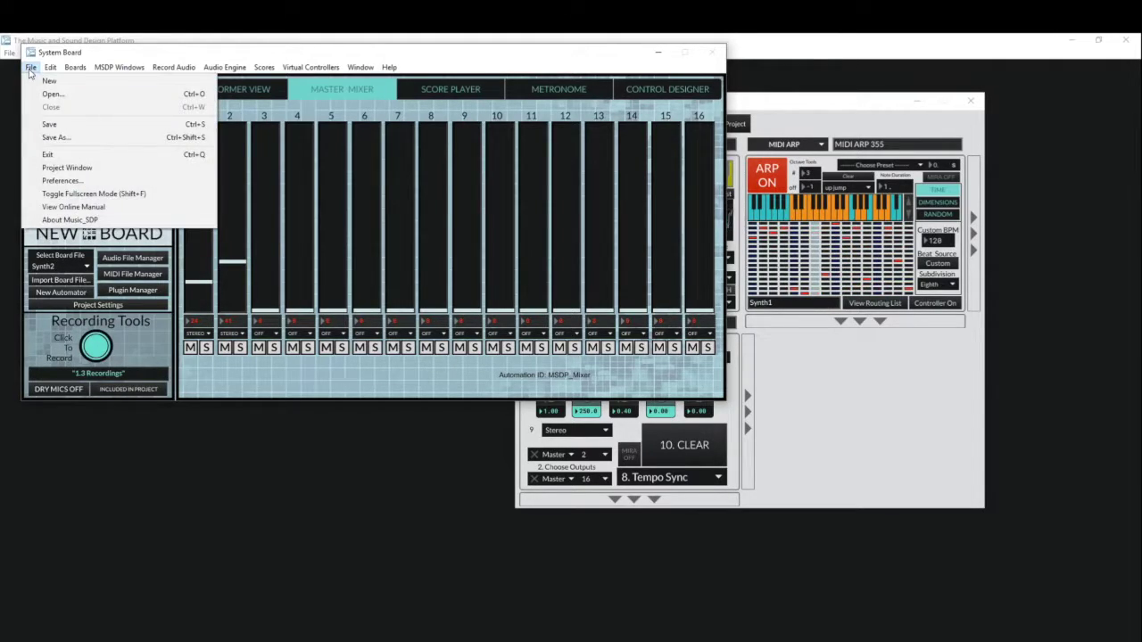
{"action": "left_click", "coordinate": [54, 158]}
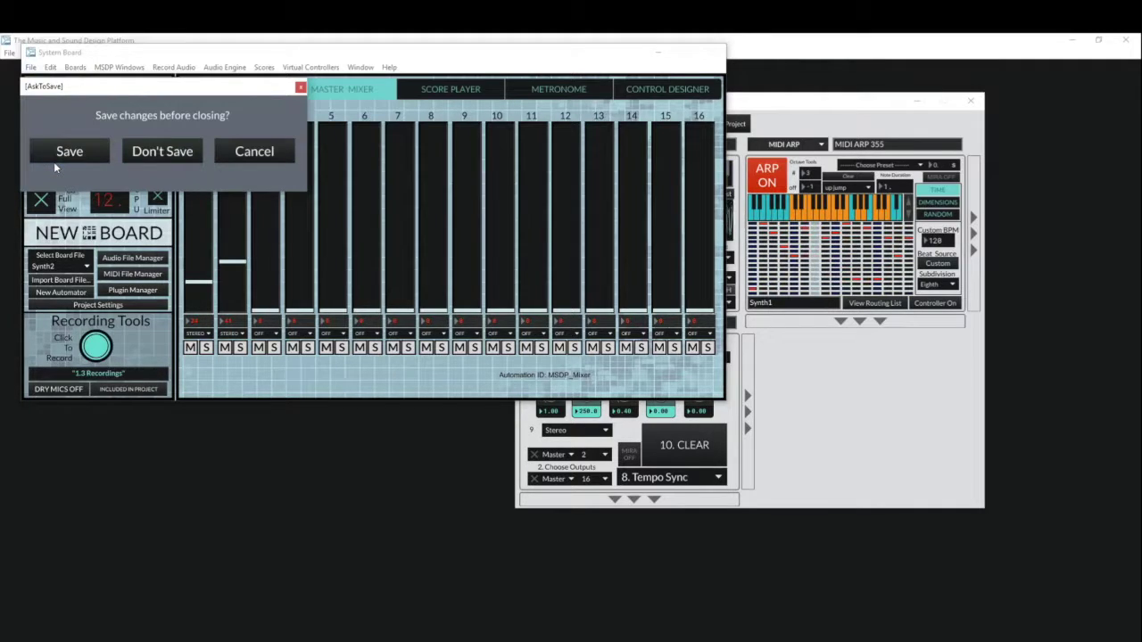
{"action": "left_click", "coordinate": [53, 161]}
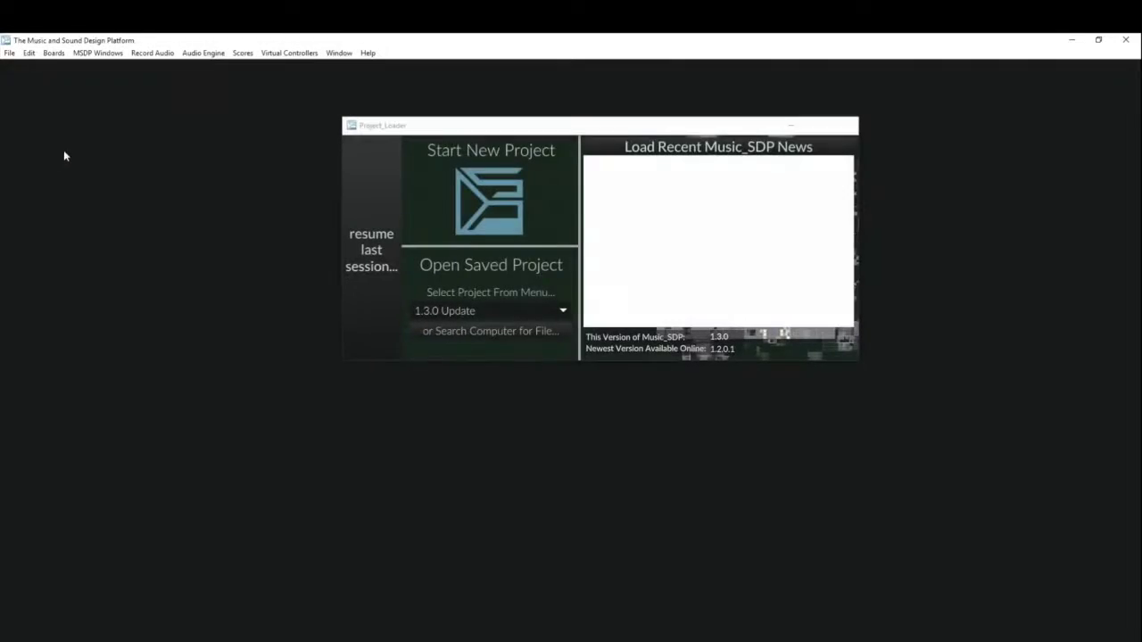
Step: Reopen the saved '1.3.0 Update' project from the Project Loader's project list
{"action": "left_click", "coordinate": [471, 312]}
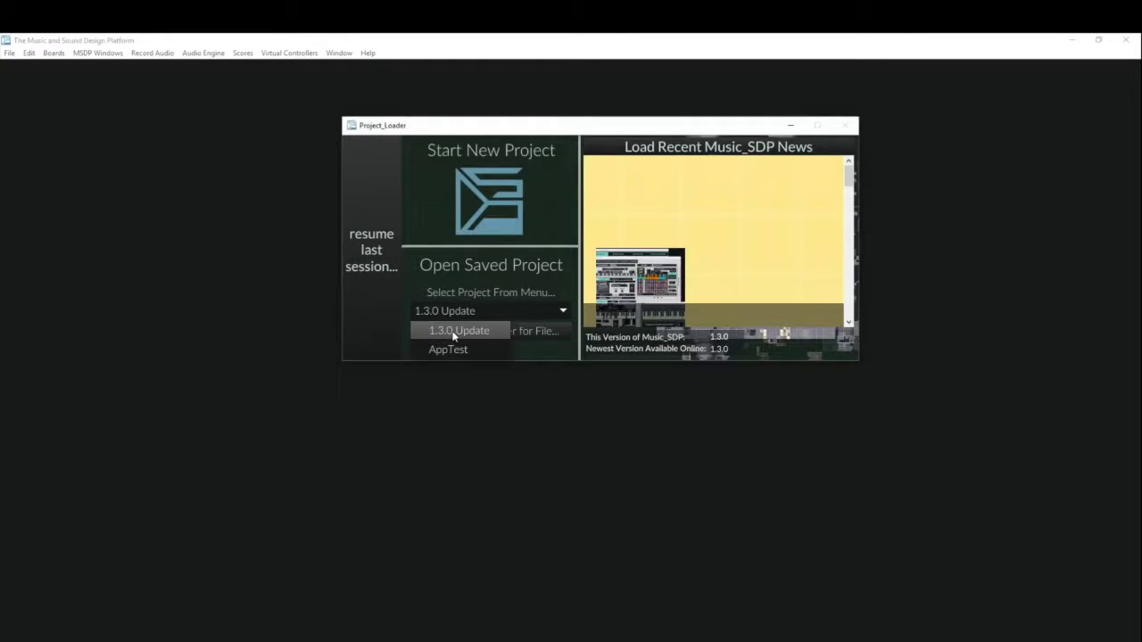
{"action": "left_click", "coordinate": [454, 332]}
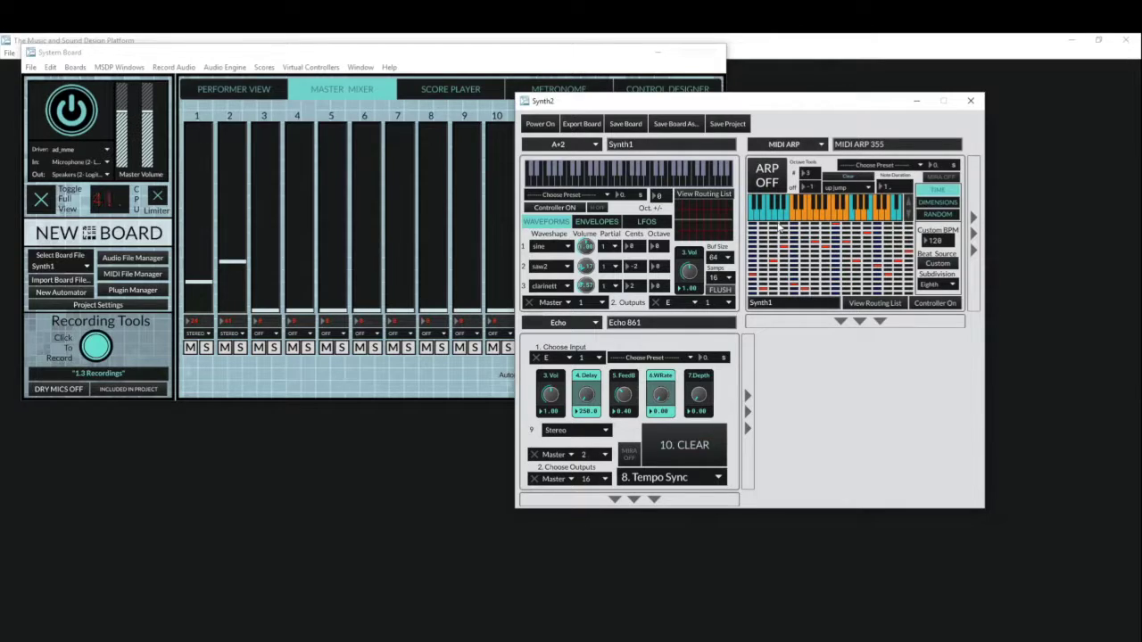
Step: Bring the Master Mixer in front of the Synth2 board to check the lowered channel 1 and 2 faders
{"action": "left_click", "coordinate": [228, 116]}
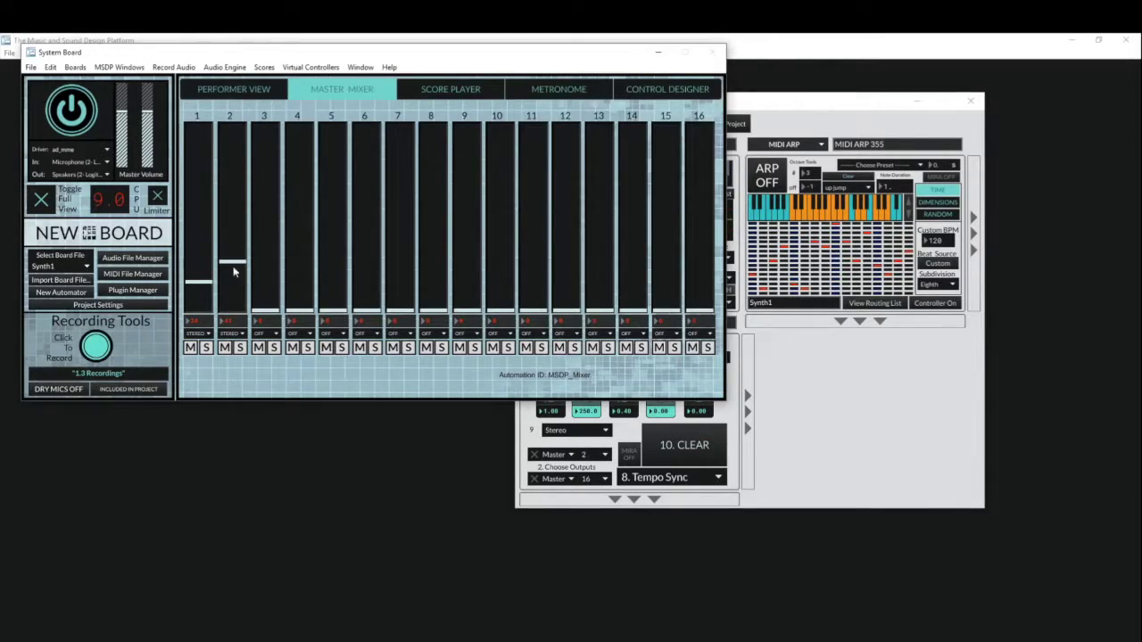